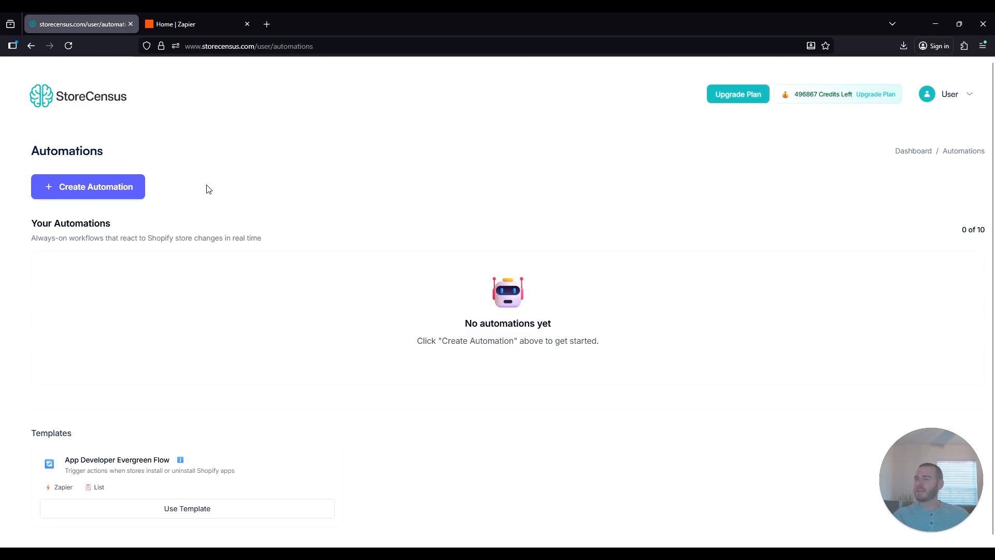
- Start a new StoreCensus automation triggered by App Uninstalled events
{"action": "left_click", "coordinate": [83, 188]}
{"action": "scroll", "coordinate": [367, 269], "scroll_direction": "down", "scroll_amount": 1}
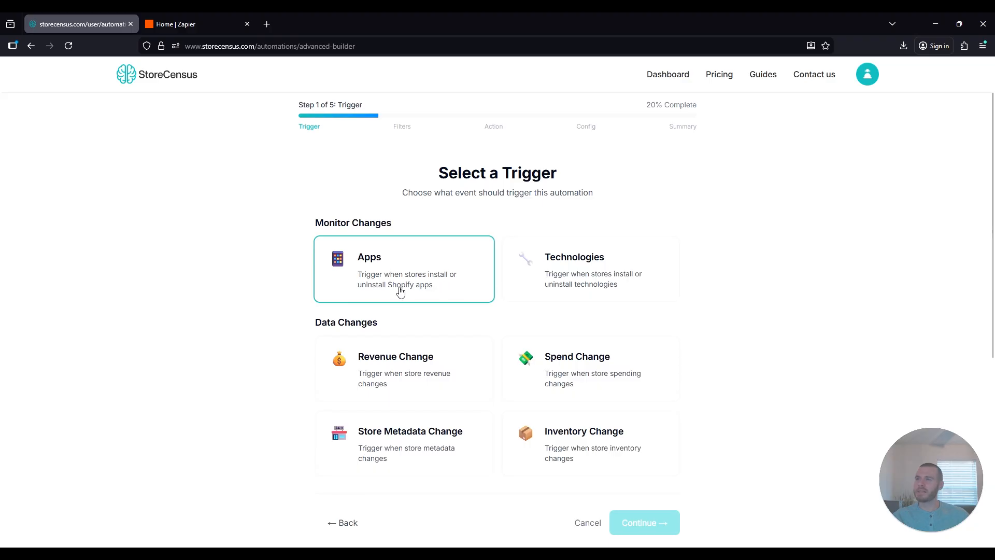
{"action": "left_click", "coordinate": [371, 263]}
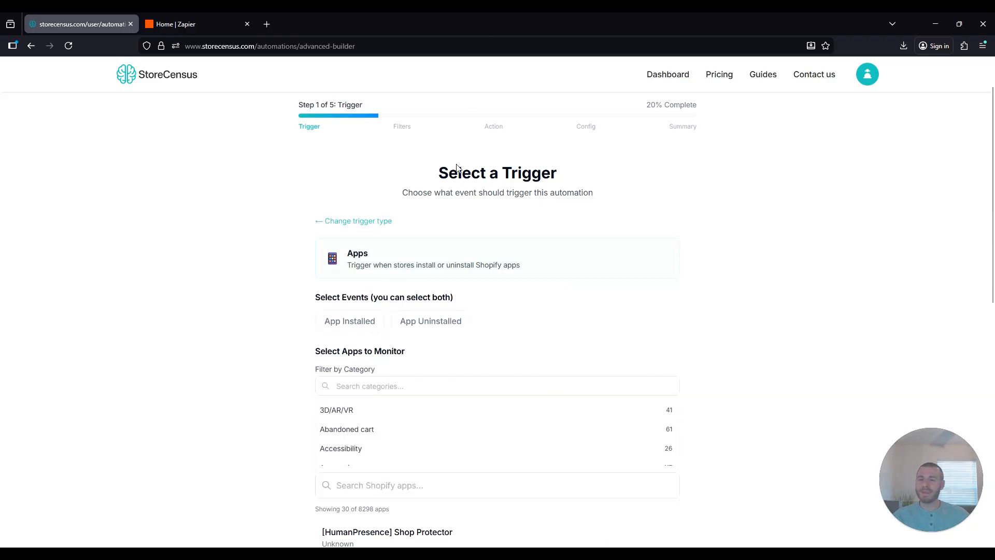
{"action": "scroll", "coordinate": [392, 276], "scroll_direction": "down", "scroll_amount": 1}
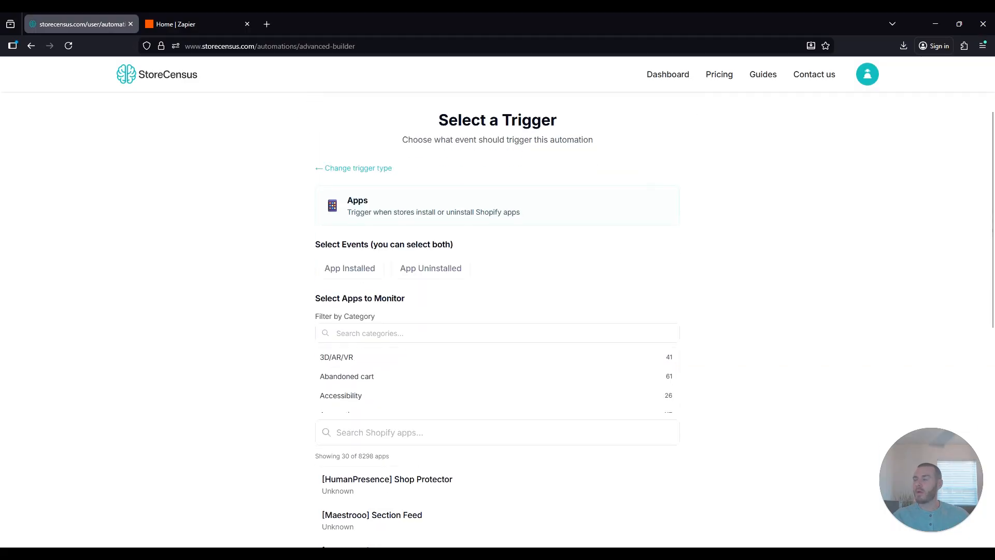
{"action": "left_click", "coordinate": [433, 269]}
- Limit the app list to the Order tracking category
{"action": "left_click", "coordinate": [352, 333]}
{"action": "scroll", "coordinate": [352, 333], "scroll_direction": "down", "scroll_amount": 2}
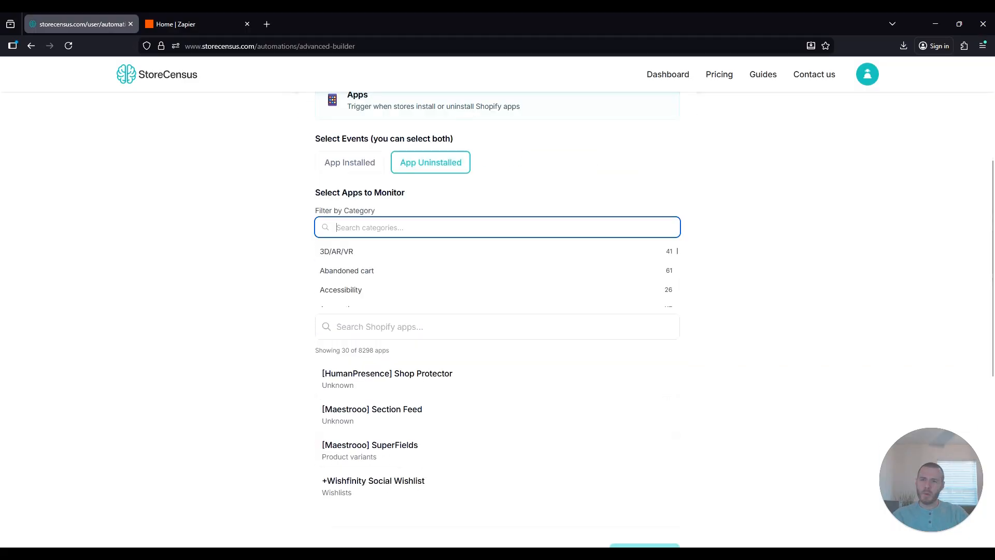
{"action": "type", "text": "Order tack"}
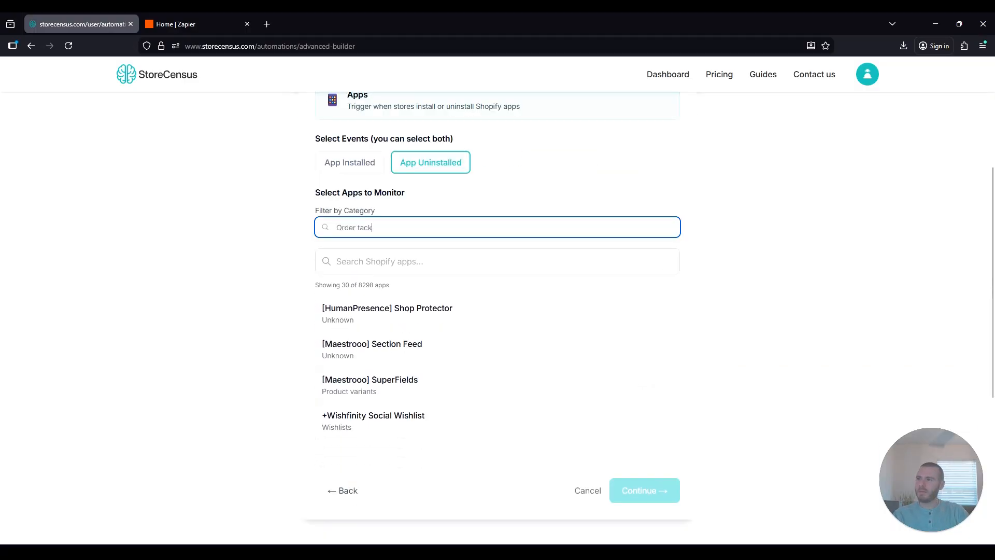
{"action": "key", "text": "BackSpace"}
{"action": "key", "text": "BackSpace"}
{"action": "key", "text": "BackSpace"}
{"action": "type", "text": "r"}
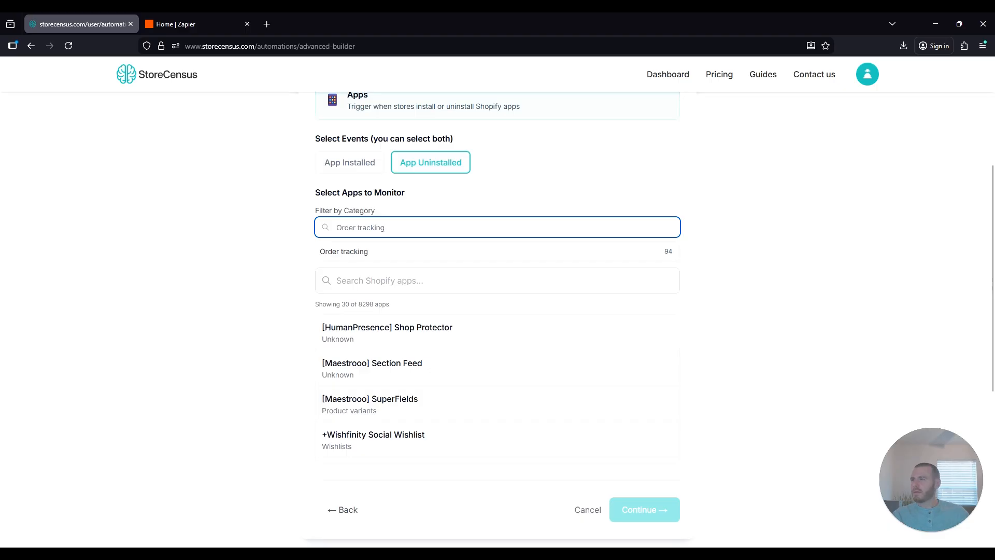
{"action": "left_click", "coordinate": [360, 254]}
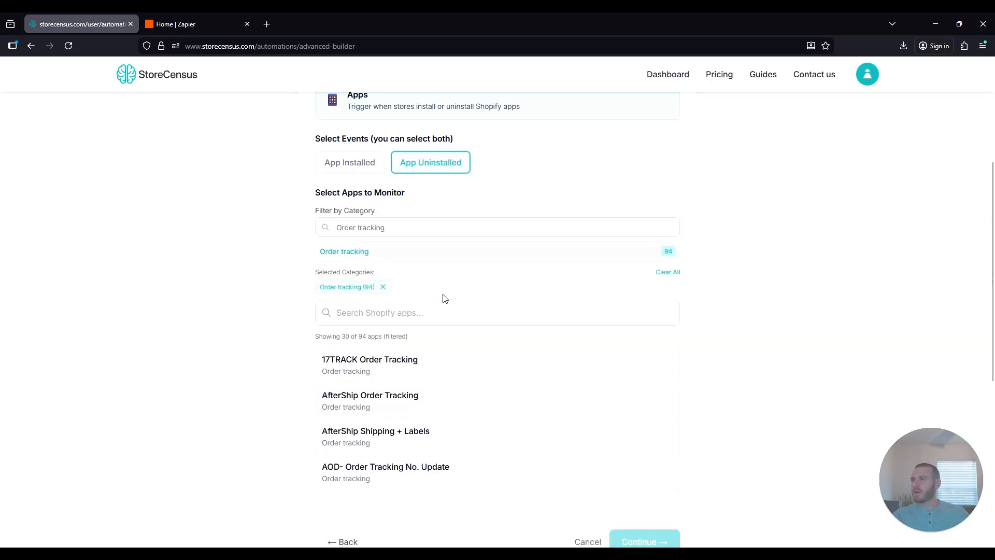
- Select 17TRACK Order Tracking and AfterShip Order Tracking, then continue to Filters
{"action": "scroll", "coordinate": [443, 301], "scroll_direction": "down", "scroll_amount": 1}
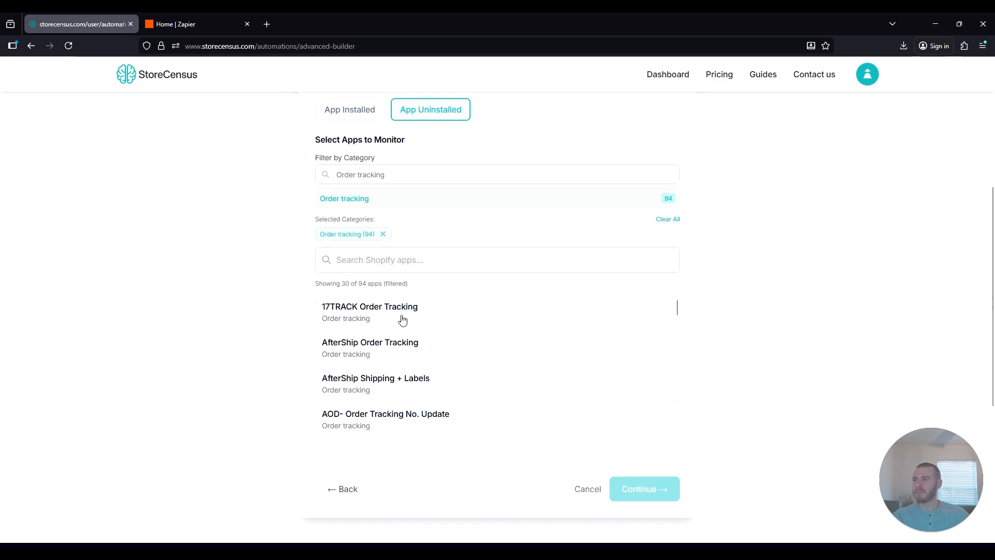
{"action": "left_click", "coordinate": [377, 318]}
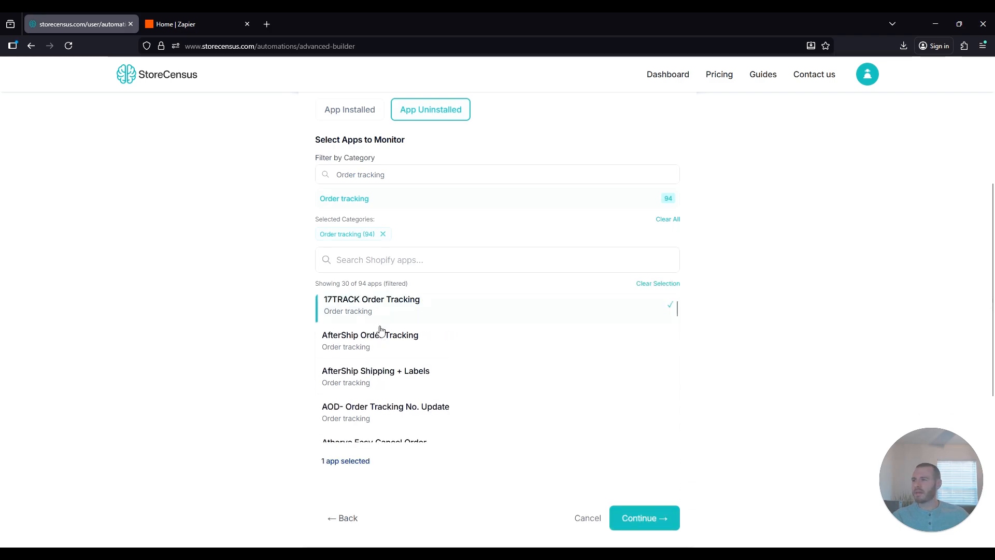
{"action": "left_click", "coordinate": [369, 351]}
{"action": "scroll", "coordinate": [402, 345], "scroll_direction": "down", "scroll_amount": 5}
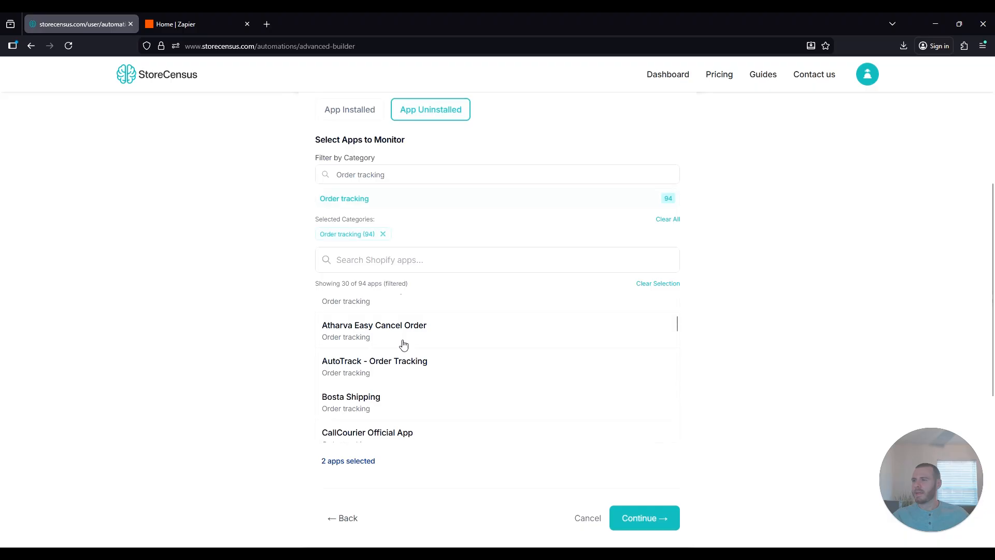
{"action": "scroll", "coordinate": [467, 451], "scroll_direction": "down", "scroll_amount": 2}
{"action": "scroll", "coordinate": [423, 380], "scroll_direction": "up", "scroll_amount": 1}
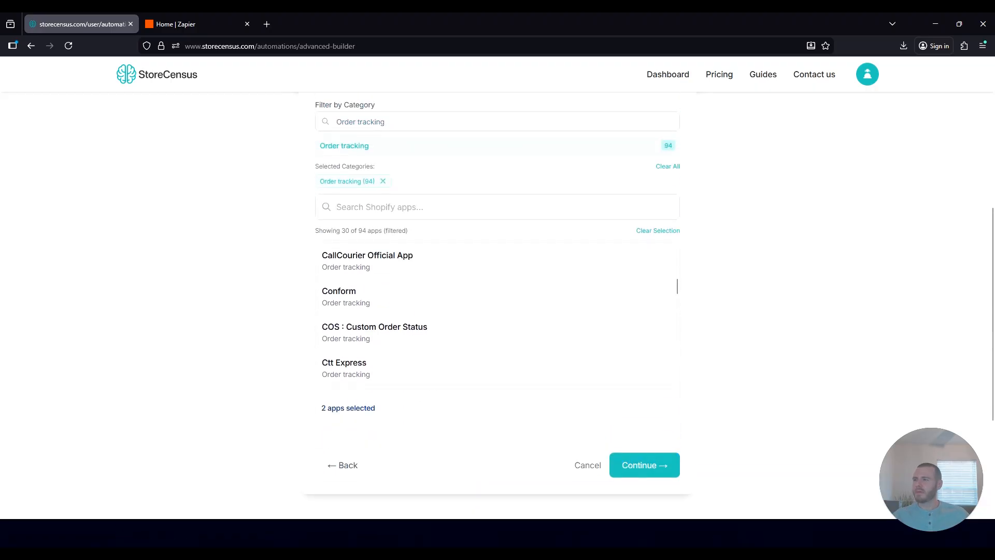
{"action": "left_click", "coordinate": [642, 465]}
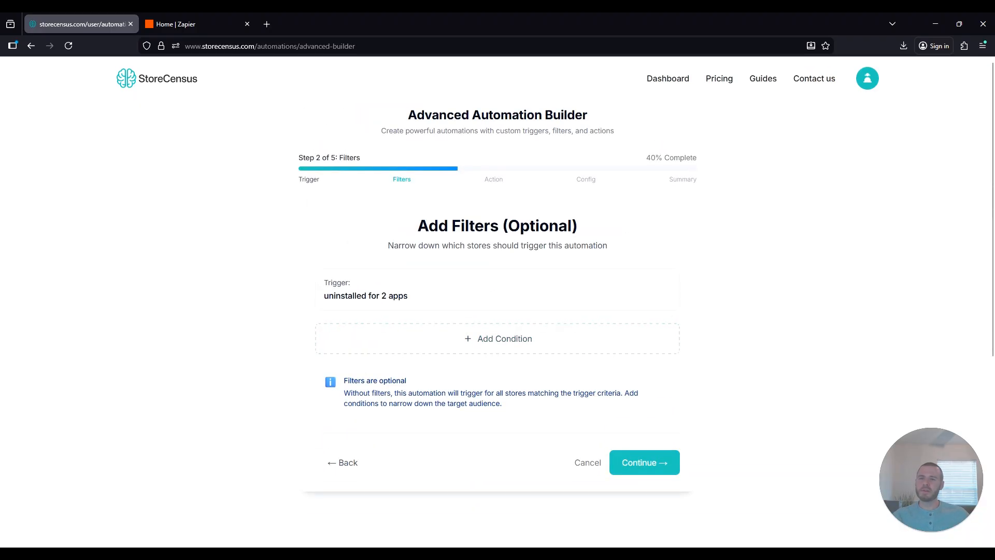
- Add a Verticals condition including Beauty & Personal Care and Fashion & Apparel stores
{"action": "left_click", "coordinate": [469, 337]}
{"action": "left_click", "coordinate": [491, 384]}
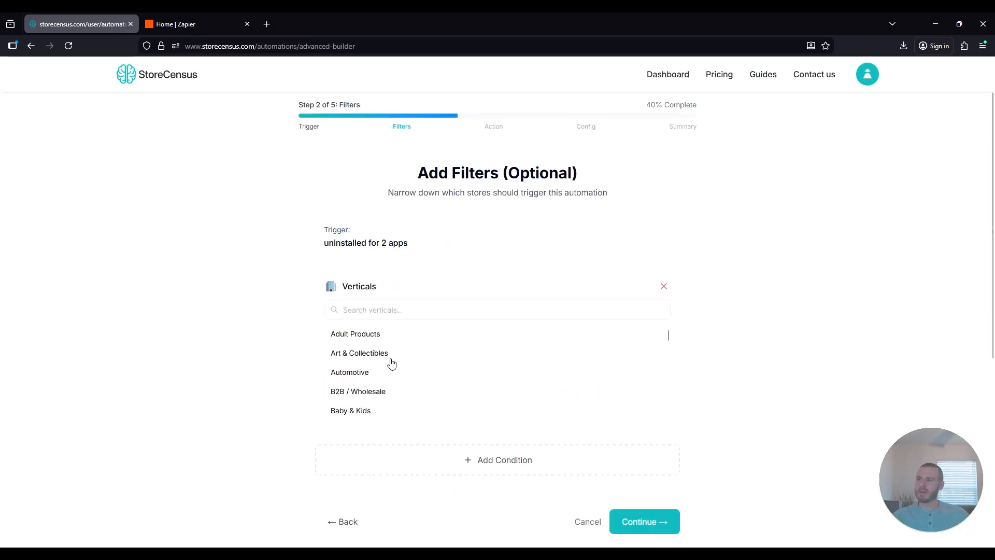
{"action": "scroll", "coordinate": [386, 358], "scroll_direction": "down", "scroll_amount": 1}
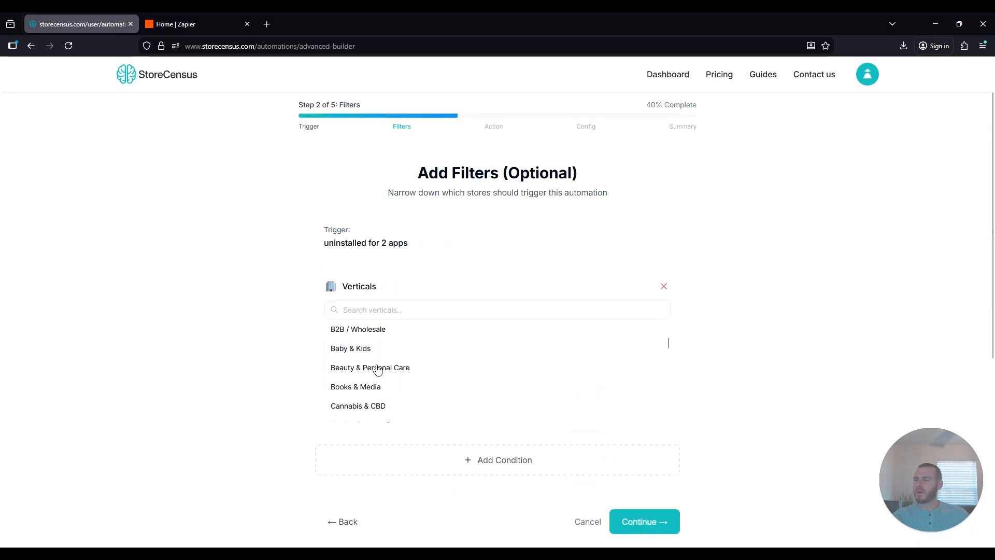
{"action": "left_click", "coordinate": [371, 369]}
{"action": "scroll", "coordinate": [397, 377], "scroll_direction": "down", "scroll_amount": 3}
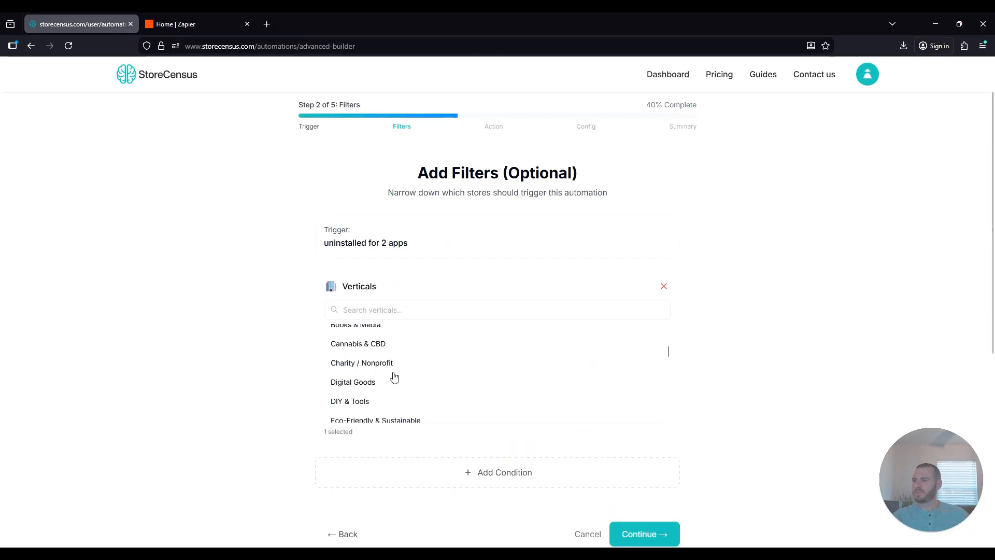
{"action": "scroll", "coordinate": [400, 375], "scroll_direction": "down", "scroll_amount": 1}
{"action": "left_click", "coordinate": [340, 377]}
{"action": "scroll", "coordinate": [637, 427], "scroll_direction": "down", "scroll_amount": 1}
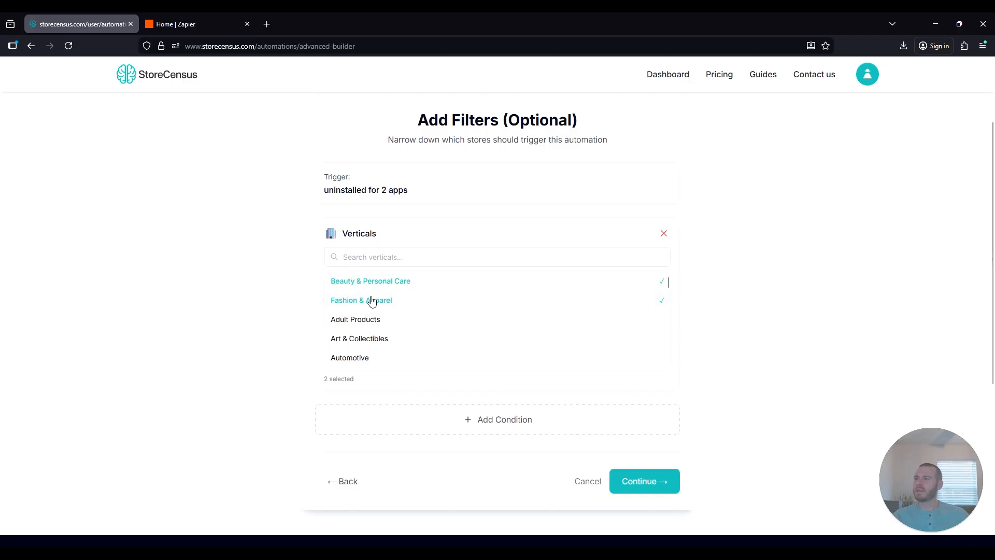
- Choose Send to Zapier as the automation's action and advance to Configure Action
{"action": "left_click", "coordinate": [645, 481]}
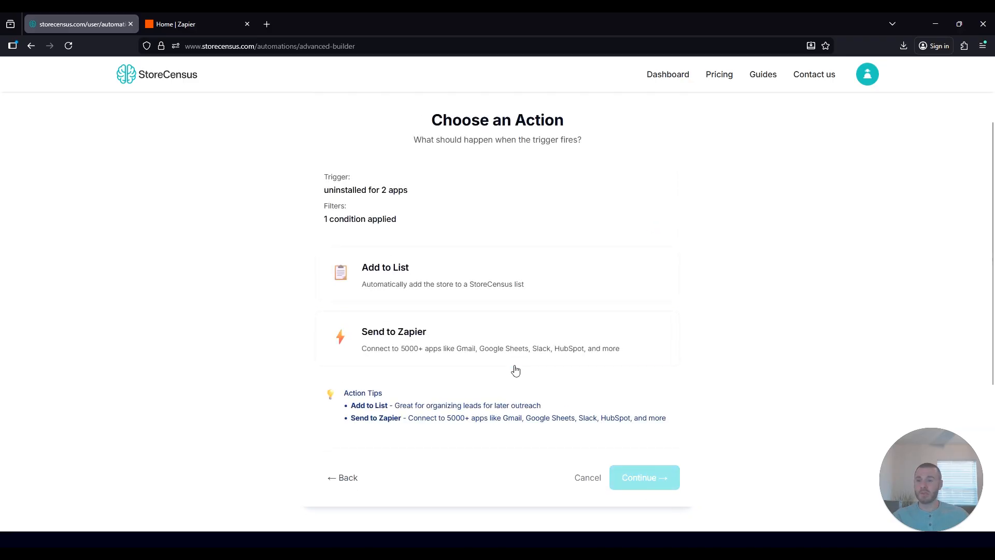
{"action": "scroll", "coordinate": [564, 201], "scroll_direction": "up", "scroll_amount": 2}
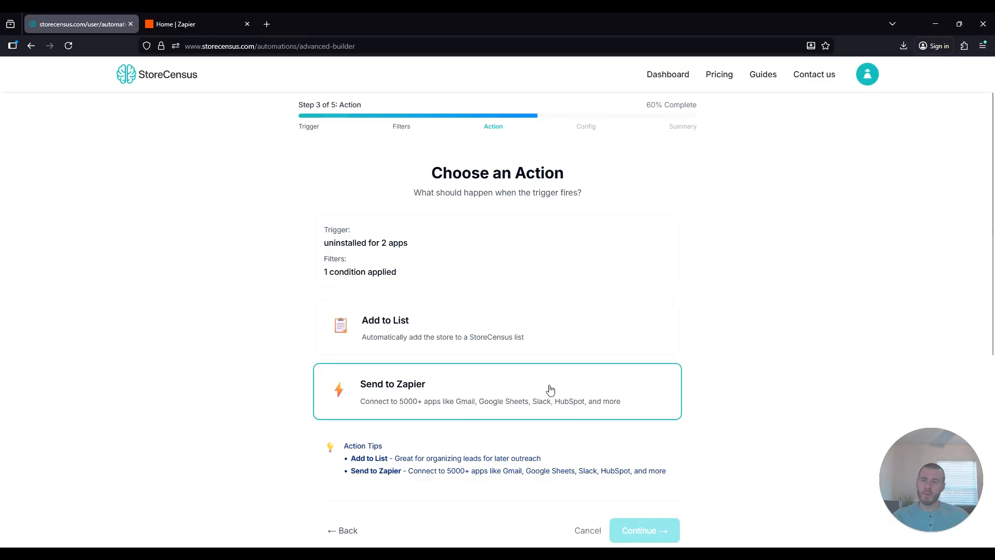
{"action": "left_click", "coordinate": [440, 398]}
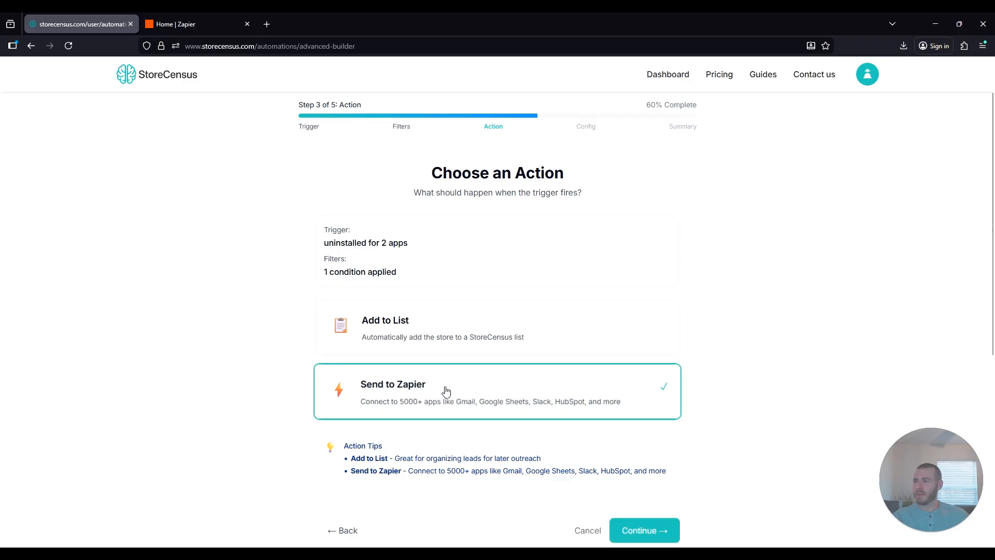
{"action": "left_click", "coordinate": [644, 530]}
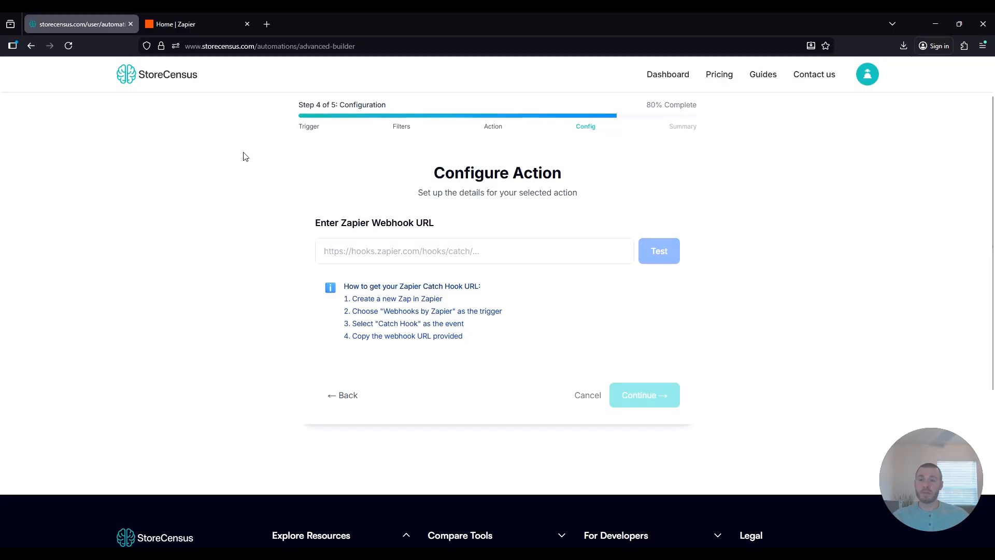
- Create a new Zap with a Webhooks by Zapier Catch Hook trigger
{"action": "left_click", "coordinate": [179, 25]}
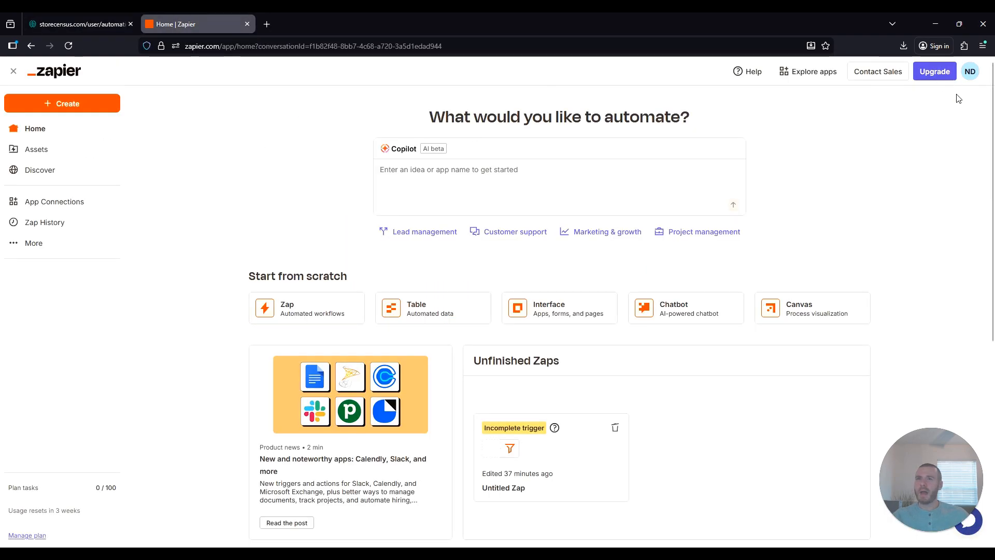
{"action": "left_click", "coordinate": [56, 105]}
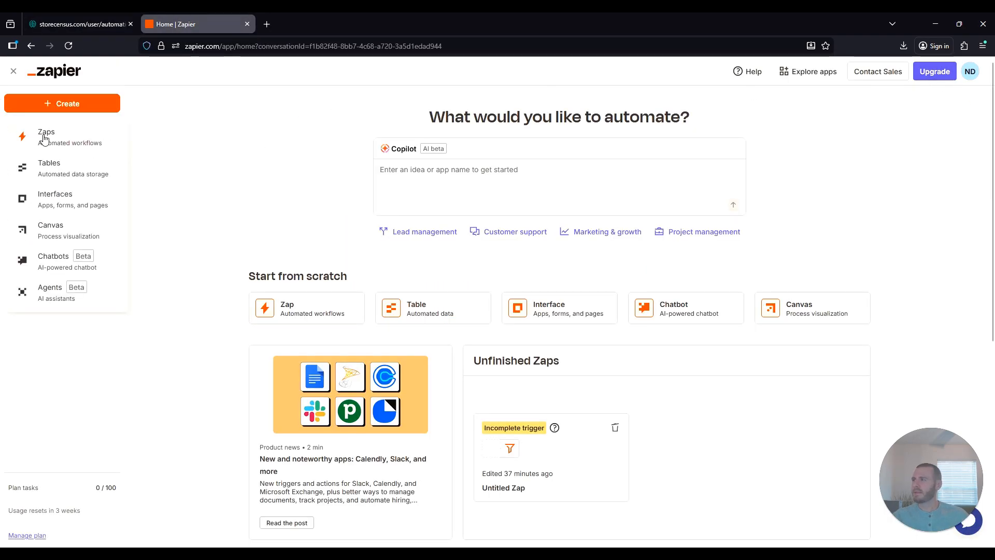
{"action": "left_click", "coordinate": [47, 135]}
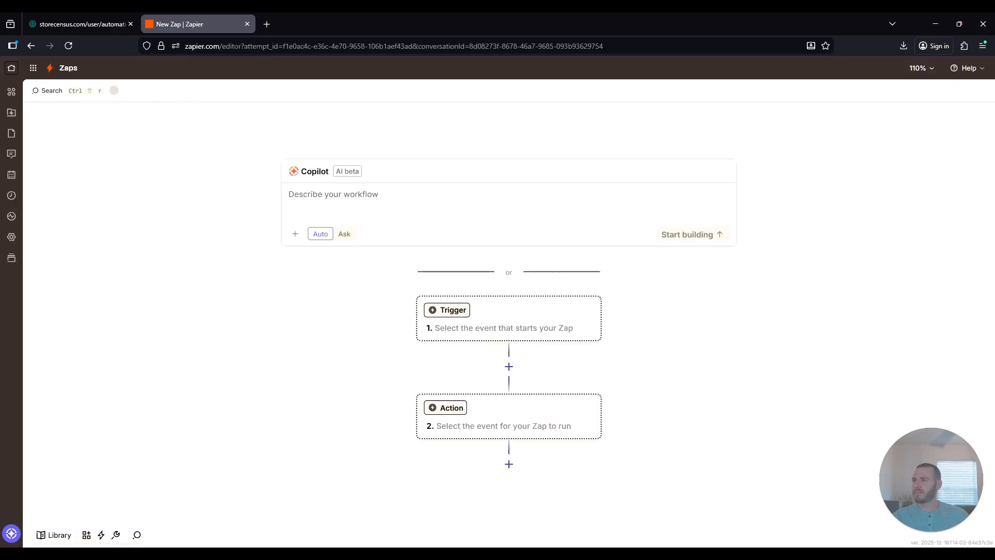
{"action": "left_click", "coordinate": [454, 314]}
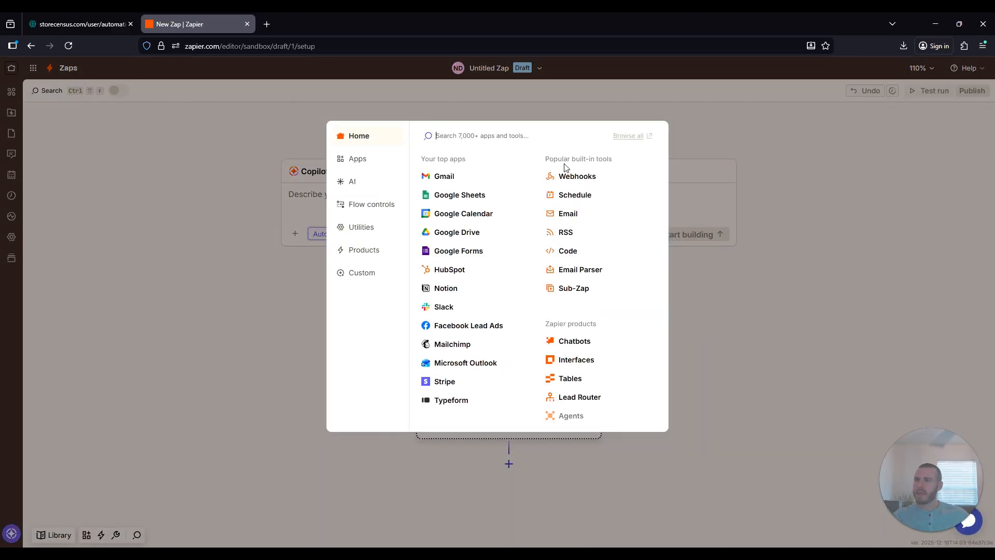
{"action": "left_click", "coordinate": [577, 179]}
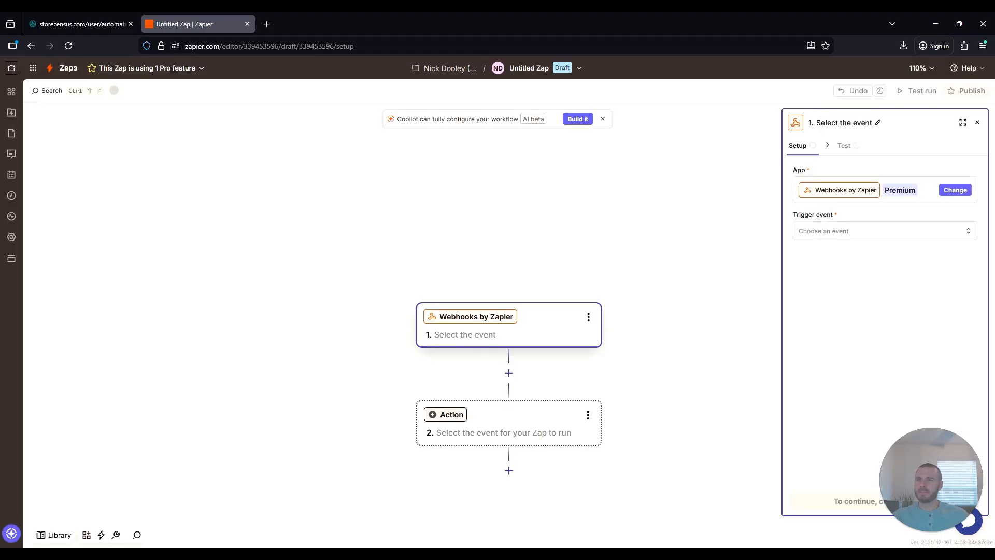
{"action": "left_click", "coordinate": [858, 234]}
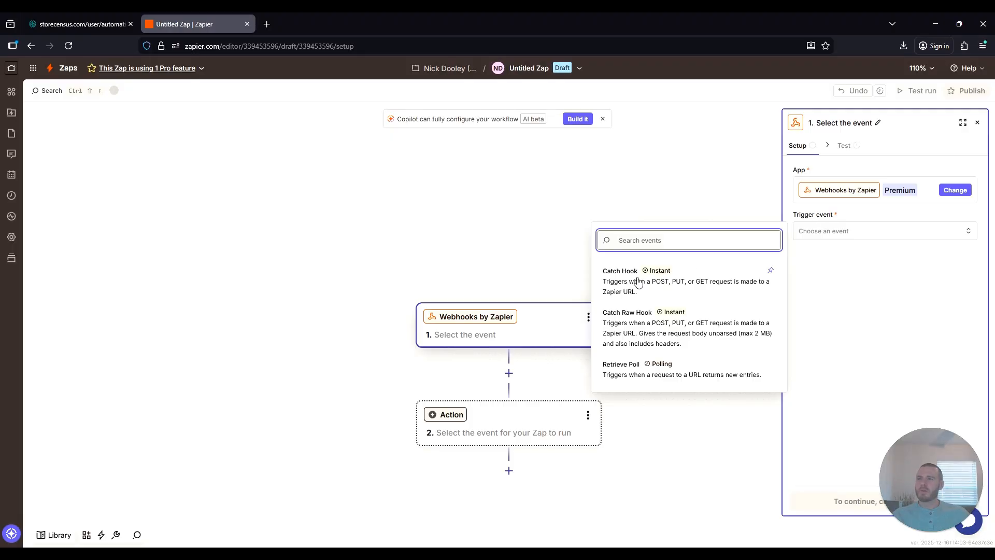
{"action": "left_click", "coordinate": [654, 286]}
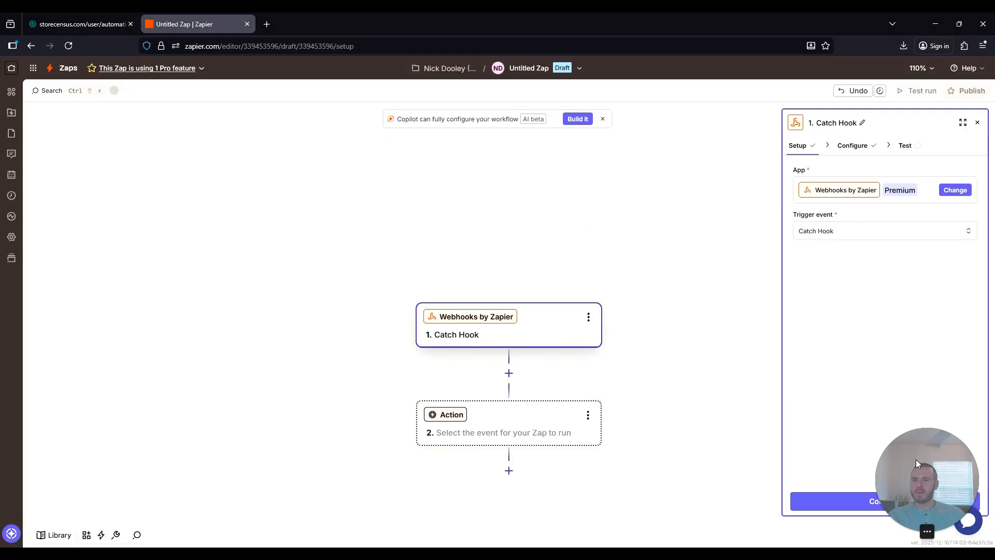
- Advance to the trigger test and copy the generated webhook URL
{"action": "left_click", "coordinate": [868, 505]}
{"action": "left_click", "coordinate": [867, 500]}
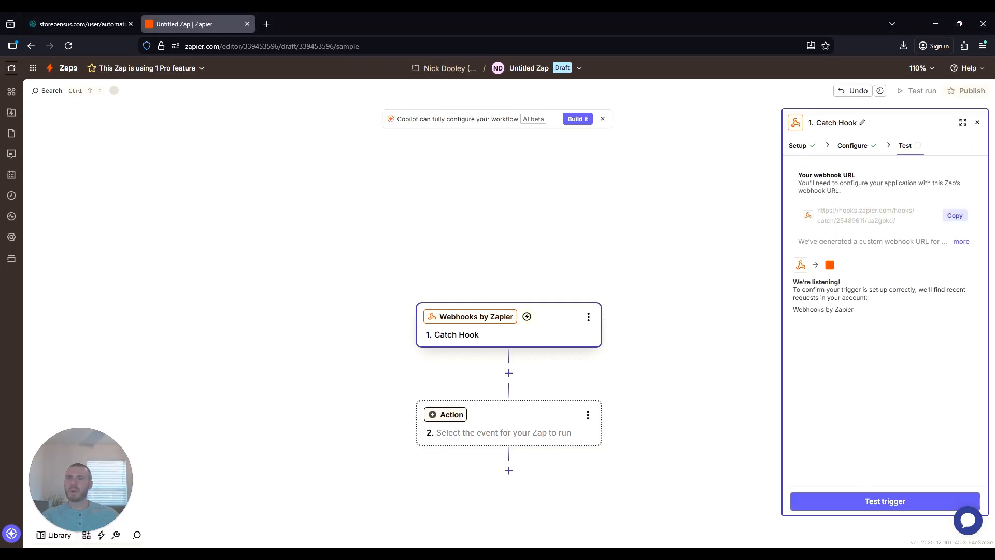
{"action": "left_click", "coordinate": [954, 215]}
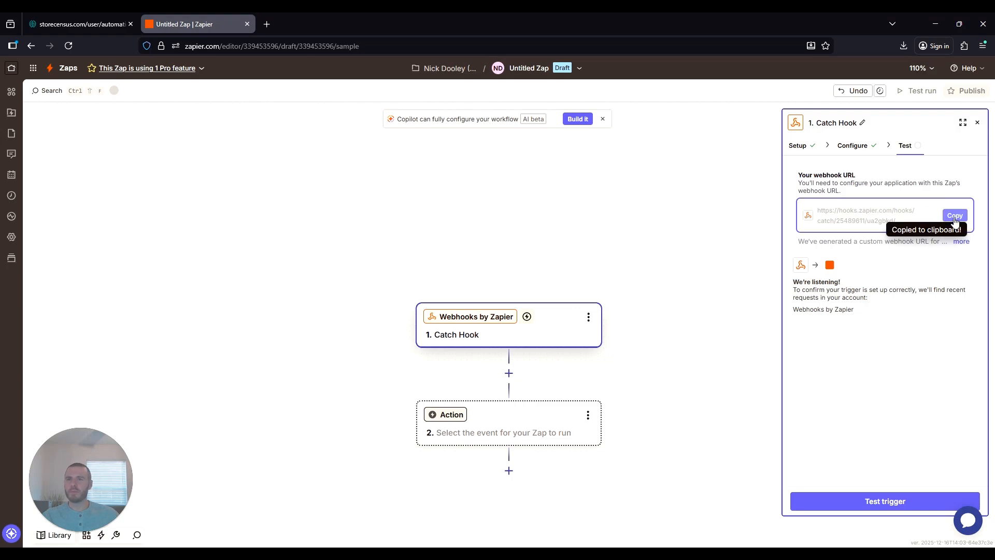
- Paste the catch-hook URL into StoreCensus's Zapier Webhook URL field and send a test request
{"action": "left_click", "coordinate": [84, 17]}
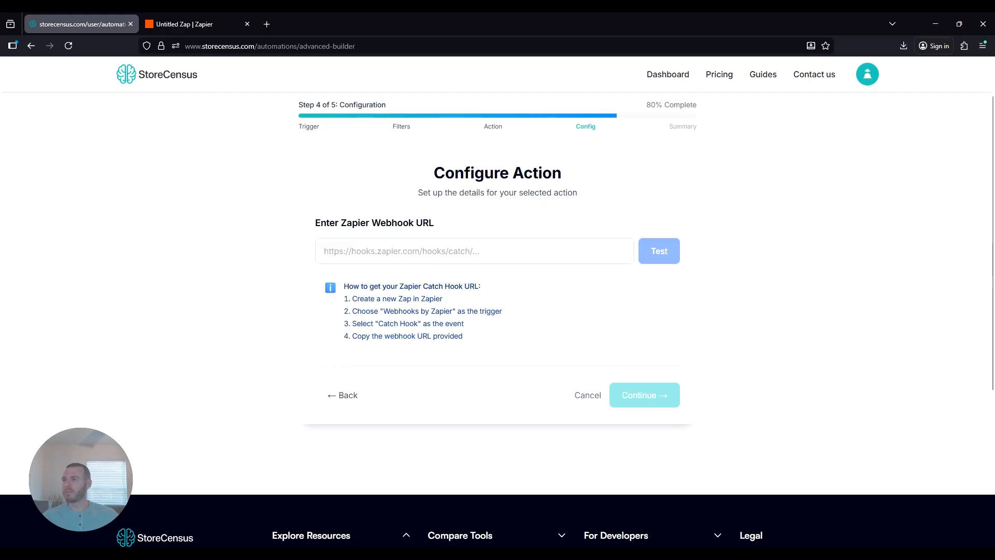
{"action": "left_click", "coordinate": [475, 252]}
{"action": "key", "text": "ctrl+v"}
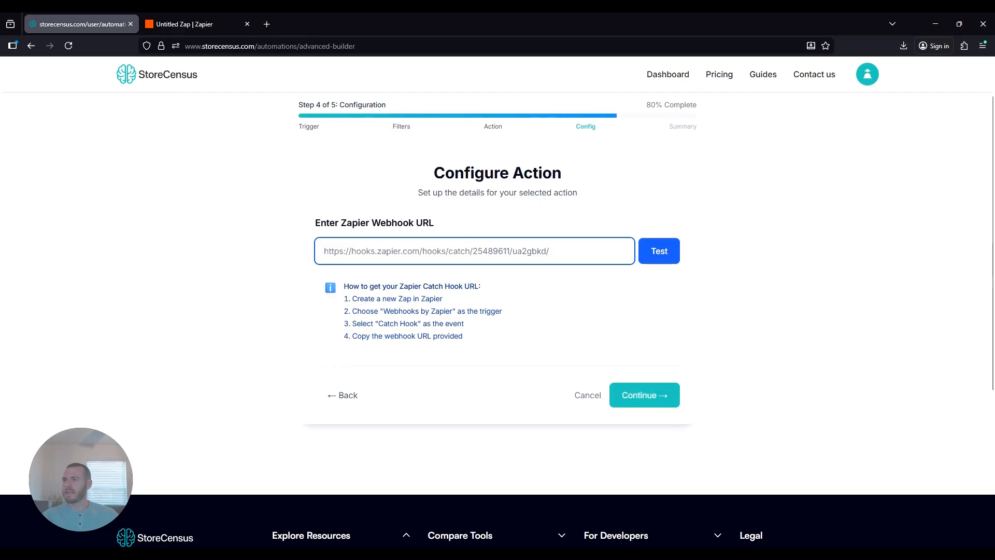
{"action": "left_click", "coordinate": [675, 245]}
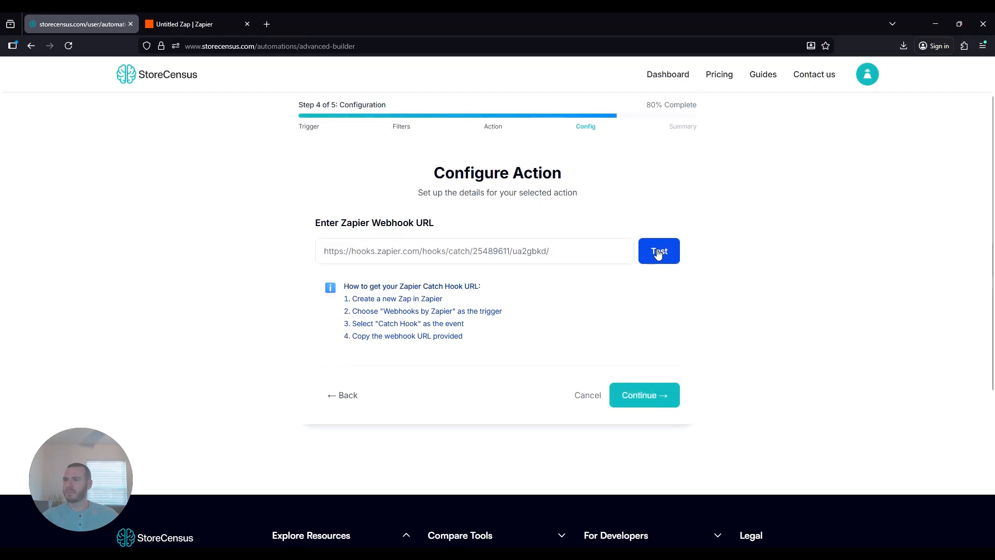
{"action": "left_click", "coordinate": [191, 24]}
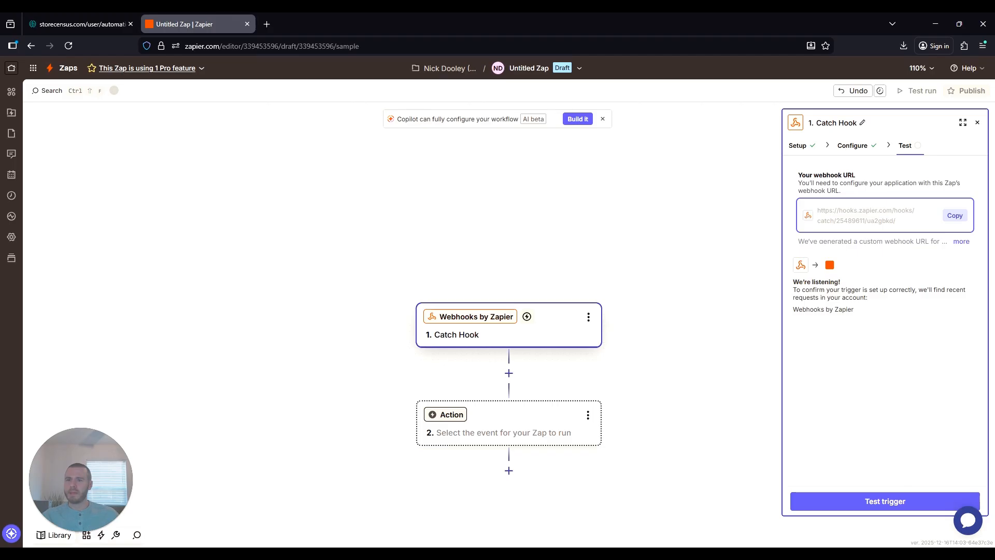
- Test the Catch Hook trigger and inspect the fields of sample record request A
{"action": "left_click", "coordinate": [900, 501]}
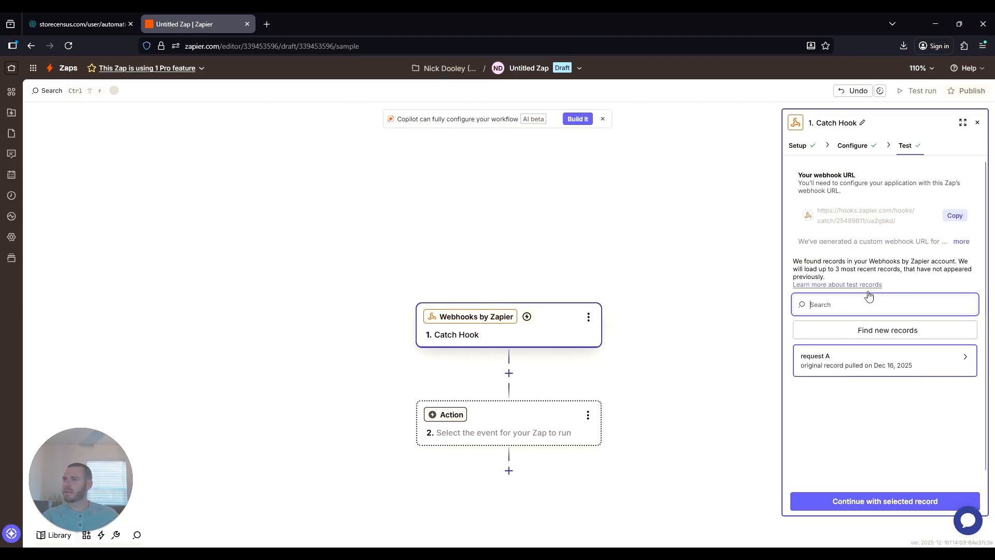
{"action": "left_click", "coordinate": [78, 24]}
{"action": "left_click", "coordinate": [192, 24]}
{"action": "left_click", "coordinate": [864, 364]}
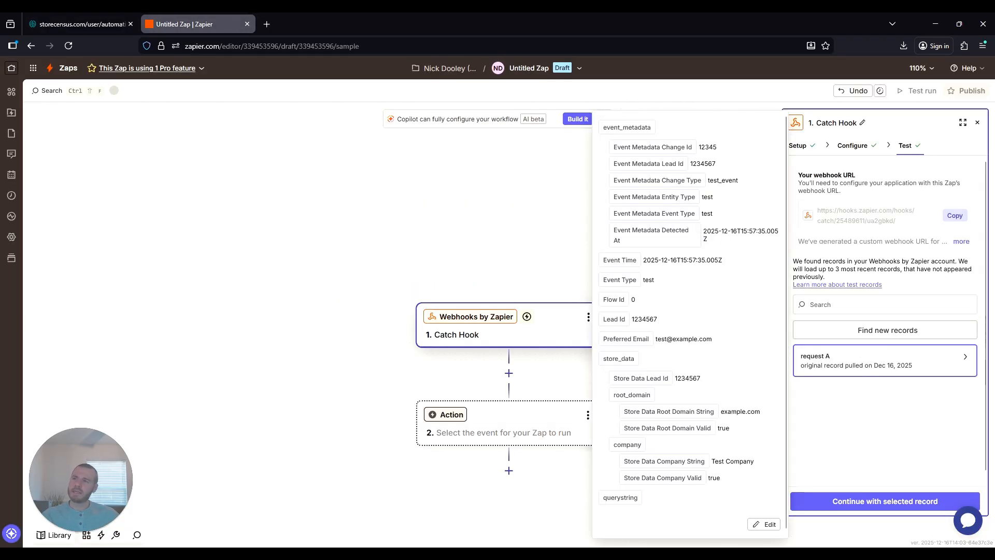
{"action": "scroll", "coordinate": [669, 305], "scroll_direction": "down", "scroll_amount": 1}
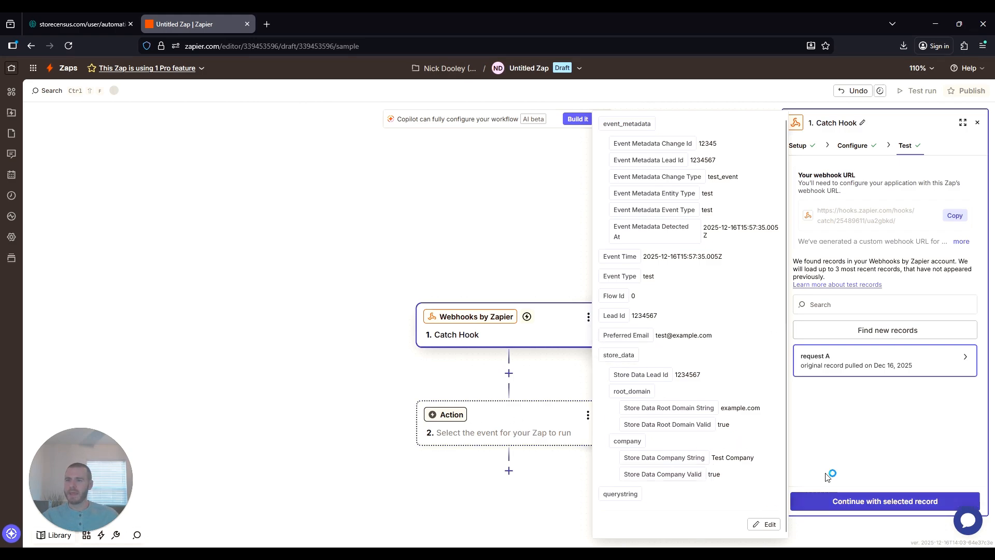
- Continue with record request A and pick Gmail for the second step
{"action": "left_click", "coordinate": [865, 507]}
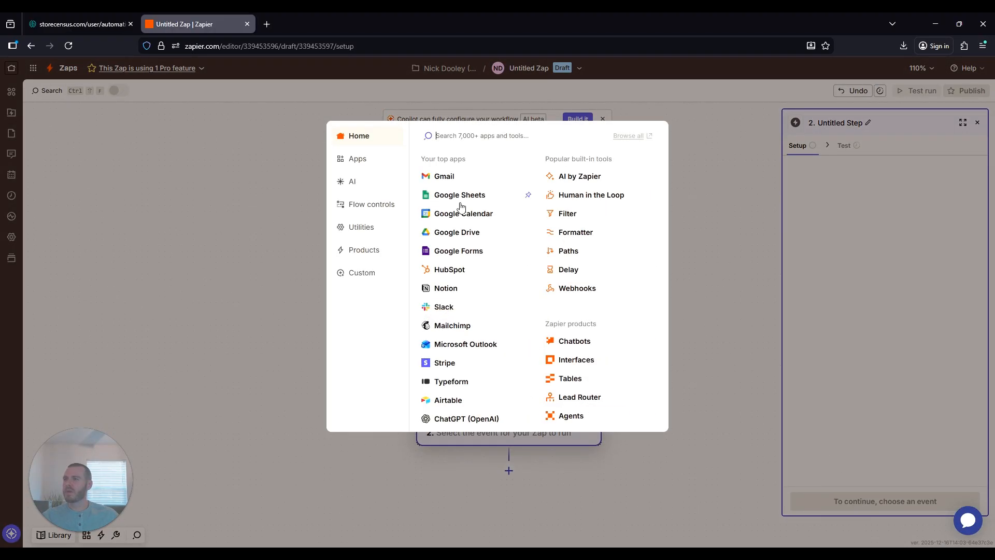
{"action": "left_click", "coordinate": [455, 178]}
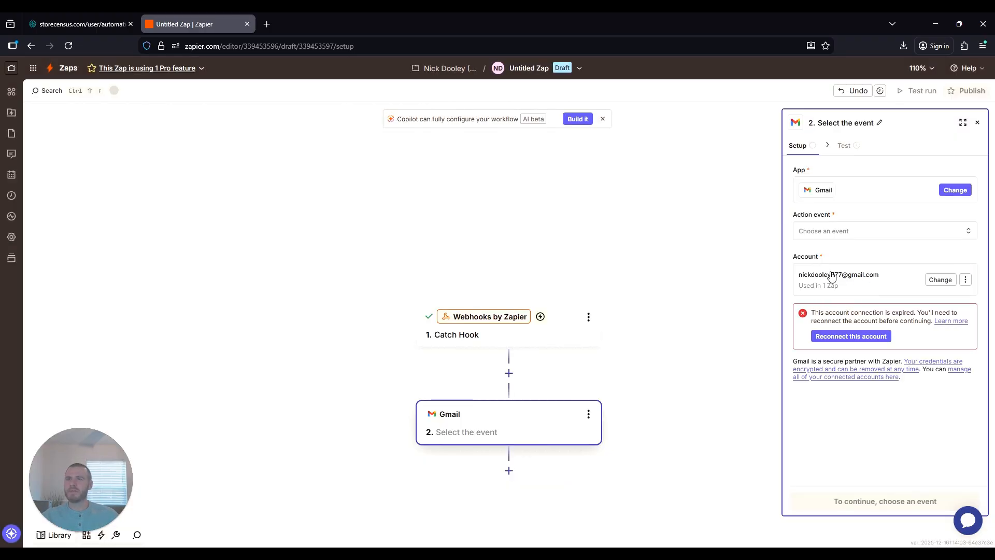
- Reconnect the expired Gmail account by signing in and granting Zapier access
{"action": "left_click", "coordinate": [850, 338]}
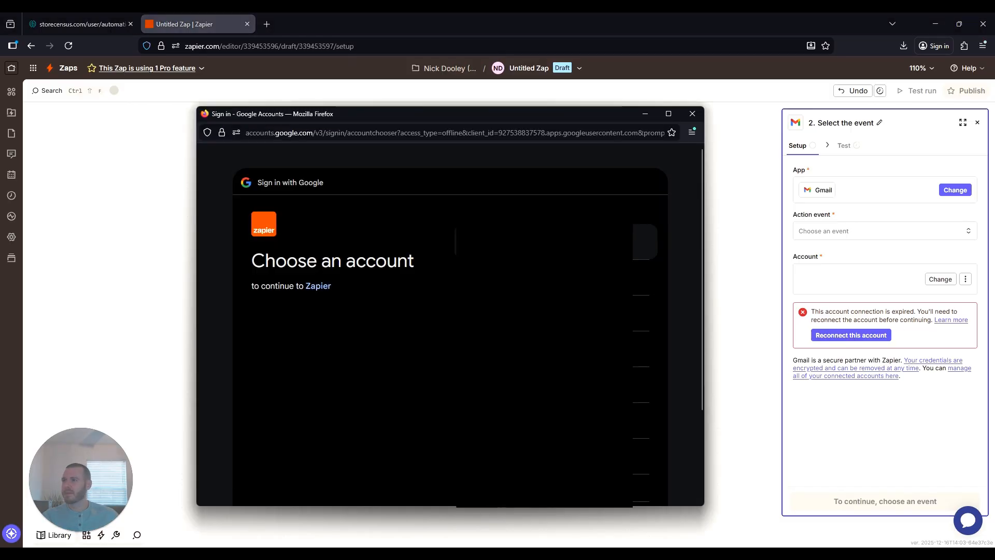
{"action": "left_click", "coordinate": [544, 242]}
{"action": "left_click", "coordinate": [604, 384]}
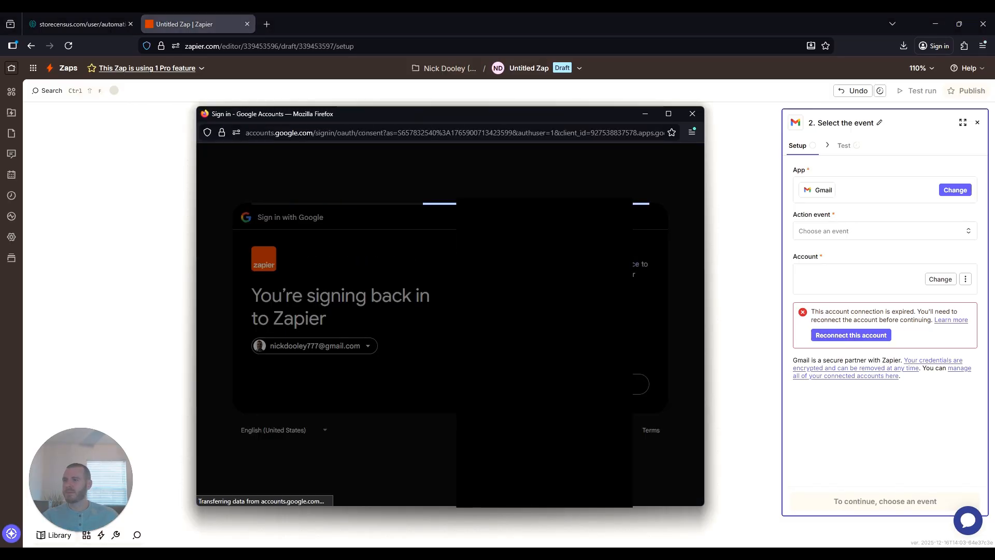
{"action": "scroll", "coordinate": [585, 378], "scroll_direction": "down", "scroll_amount": 2}
{"action": "scroll", "coordinate": [585, 378], "scroll_direction": "down", "scroll_amount": 5}
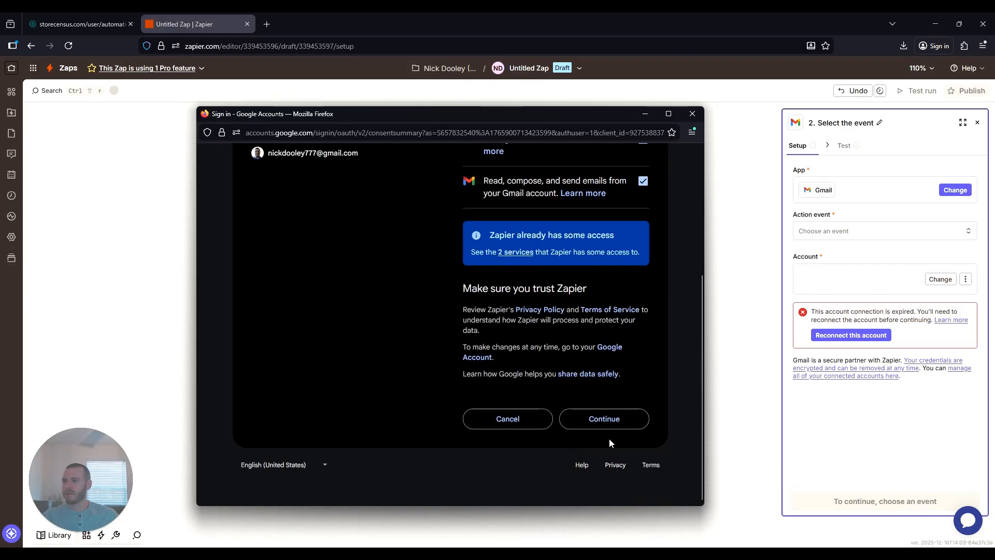
{"action": "left_click", "coordinate": [605, 418]}
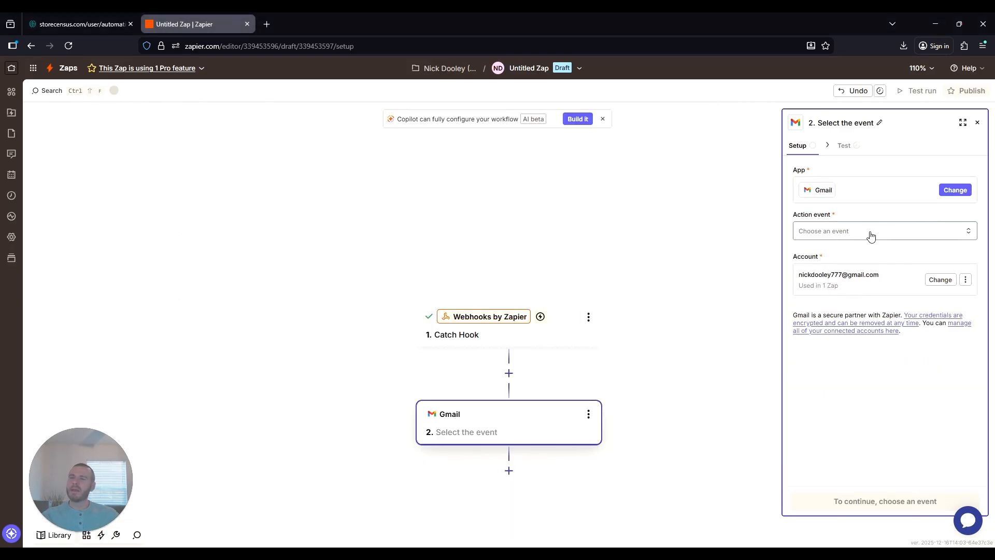
- Set the Gmail action event to Send Email and continue to its fields
{"action": "left_click", "coordinate": [839, 230]}
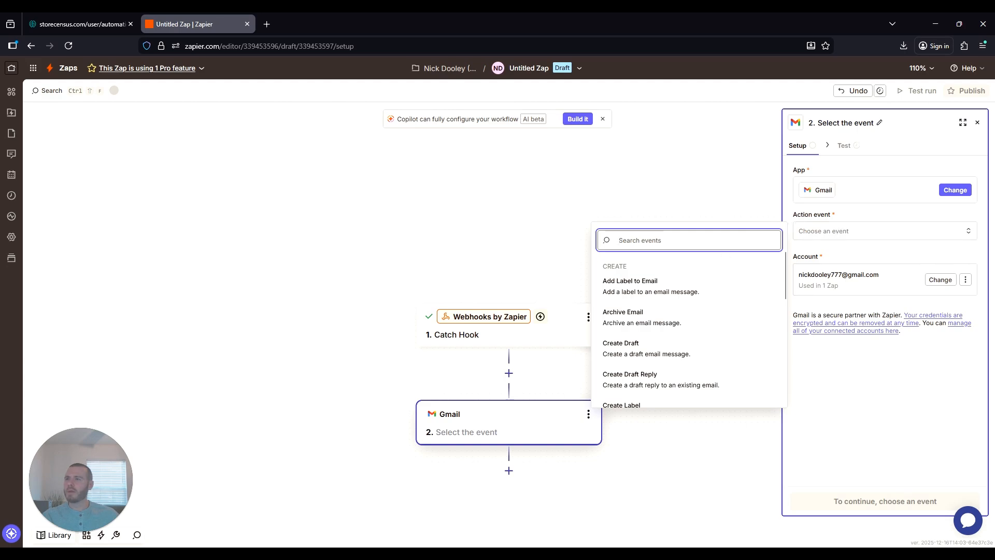
{"action": "type", "text": "send"}
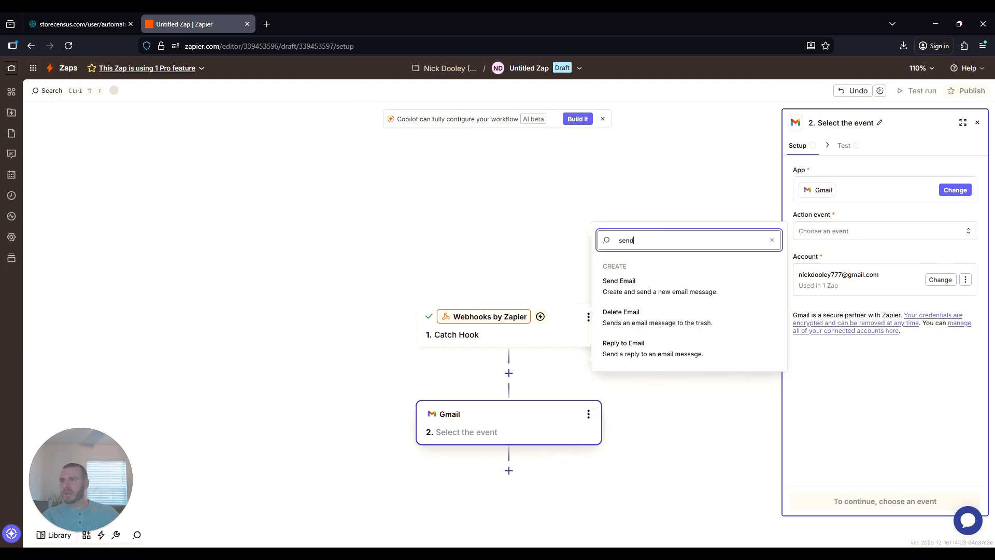
{"action": "left_click", "coordinate": [637, 292]}
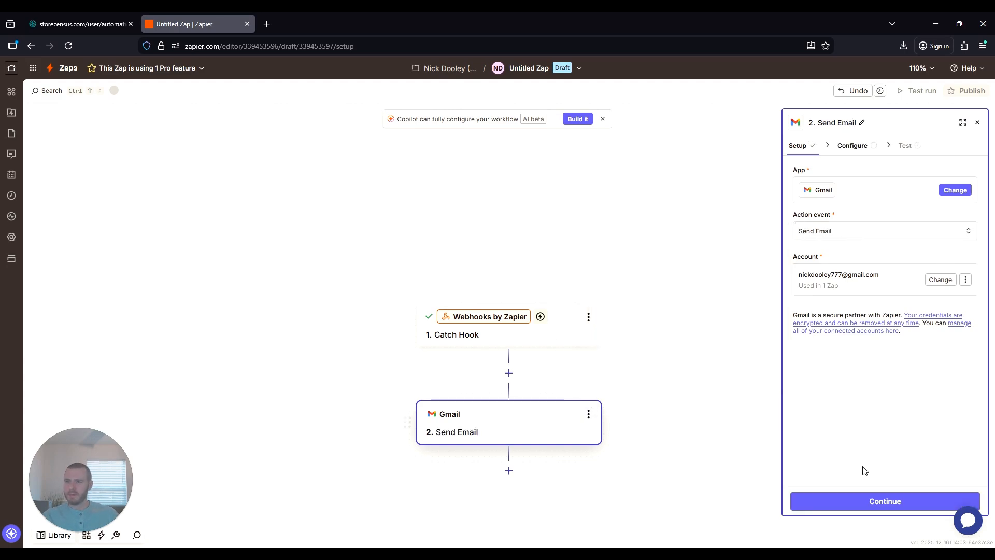
{"action": "left_click", "coordinate": [885, 501]}
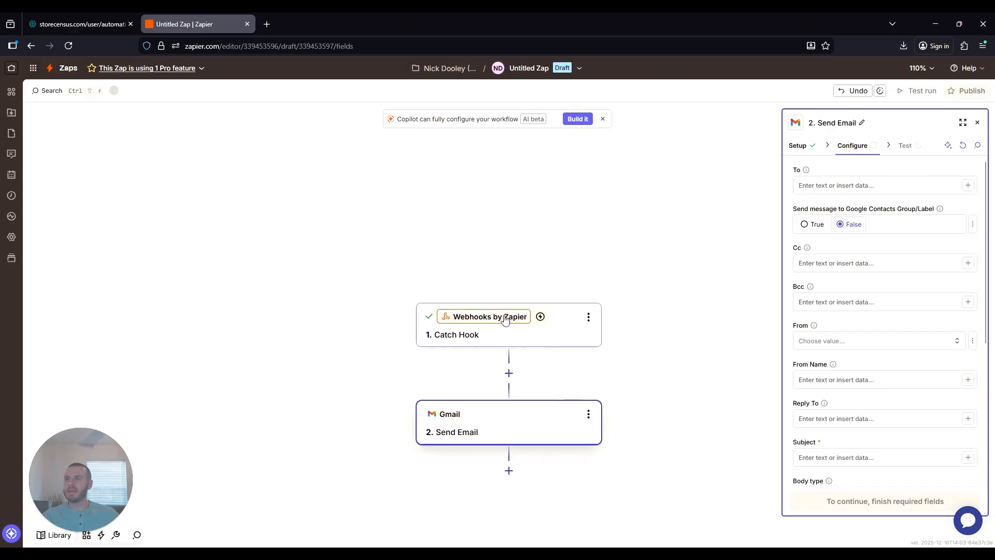
- Map the email's To field to the trigger's Preferred Email value
{"action": "left_click", "coordinate": [968, 185]}
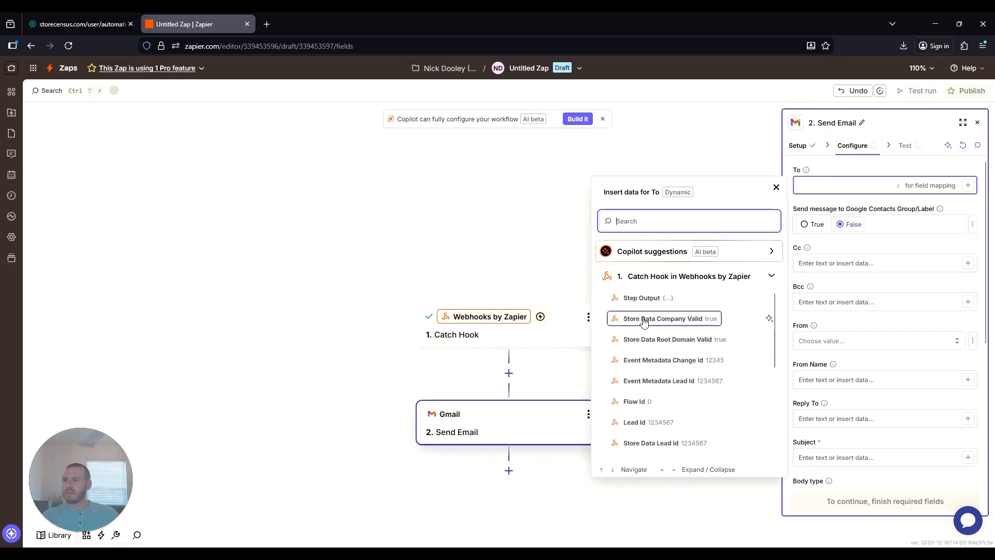
{"action": "scroll", "coordinate": [664, 325], "scroll_direction": "down", "scroll_amount": 2}
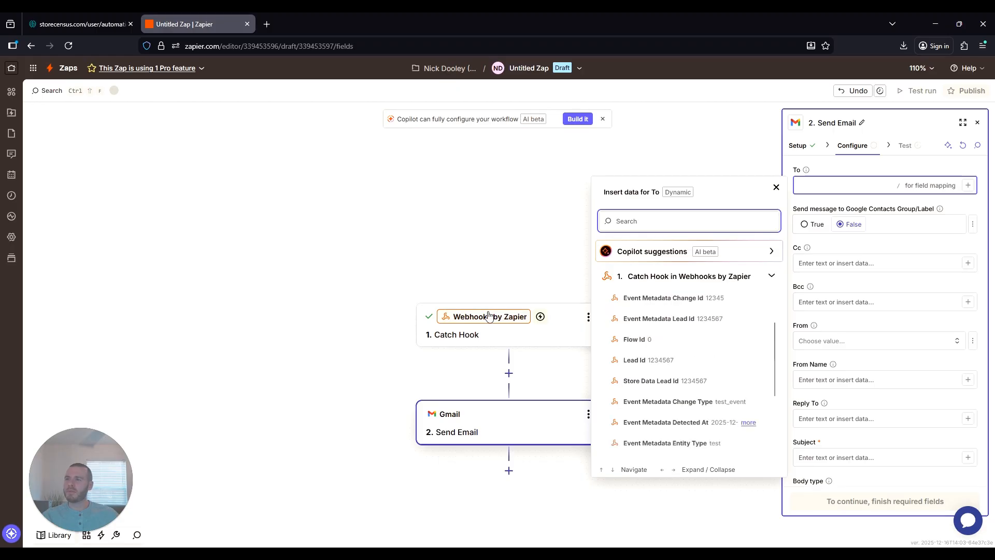
{"action": "scroll", "coordinate": [658, 356], "scroll_direction": "down", "scroll_amount": 1}
{"action": "scroll", "coordinate": [658, 373], "scroll_direction": "down", "scroll_amount": 3}
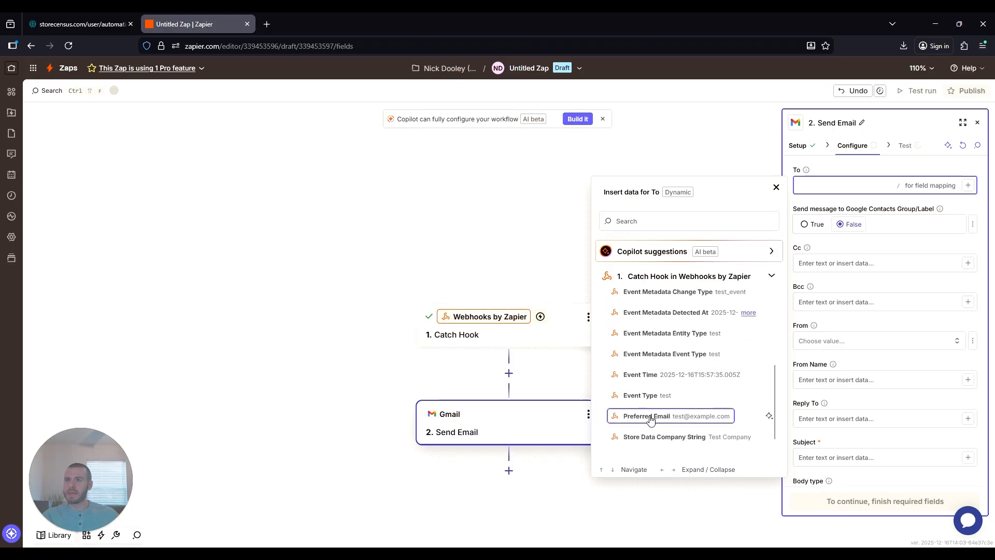
{"action": "left_click", "coordinate": [649, 420]}
{"action": "left_click", "coordinate": [776, 187]}
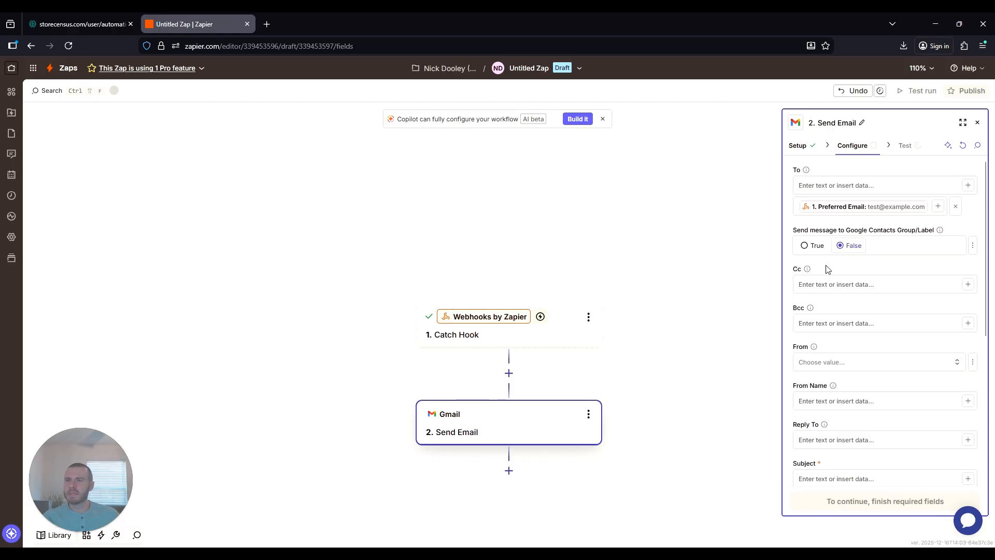
- Set the connected Gmail account as sender and enter the sender's display name
{"action": "left_click", "coordinate": [850, 362]}
{"action": "left_click", "coordinate": [653, 388]}
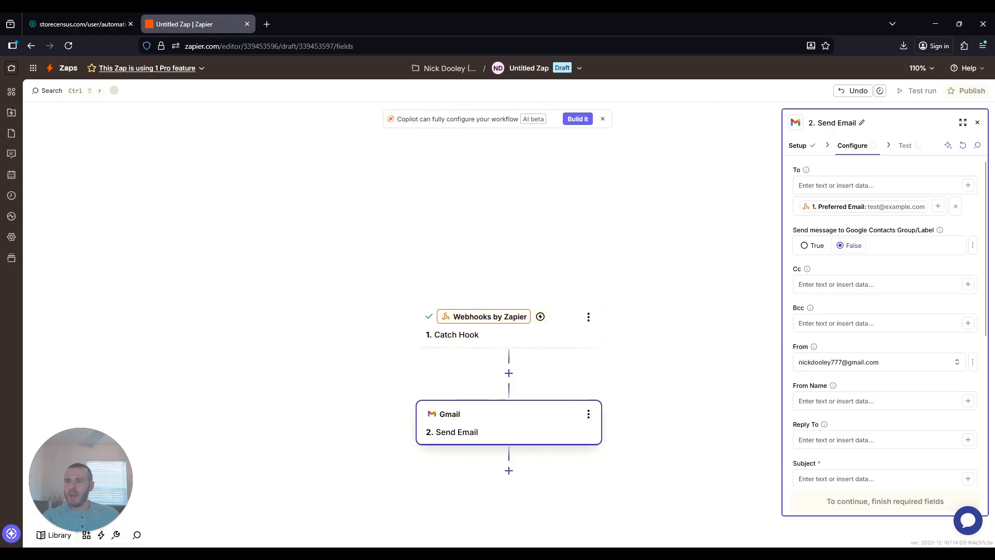
{"action": "left_click", "coordinate": [823, 384]}
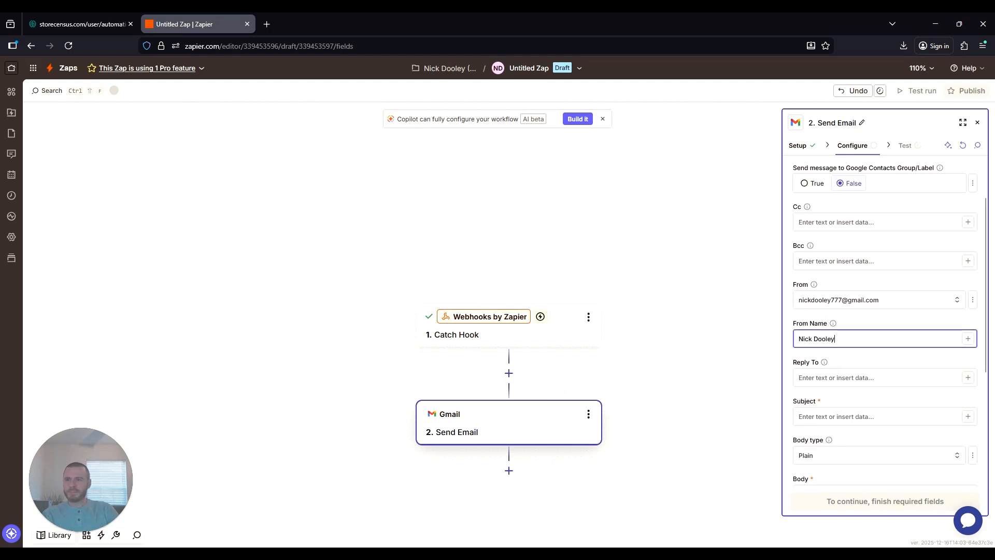
{"action": "scroll", "coordinate": [853, 341], "scroll_direction": "down", "scroll_amount": 2}
- Fill in the Reply To field with the sender's e-mail address
{"action": "left_click", "coordinate": [852, 316]}
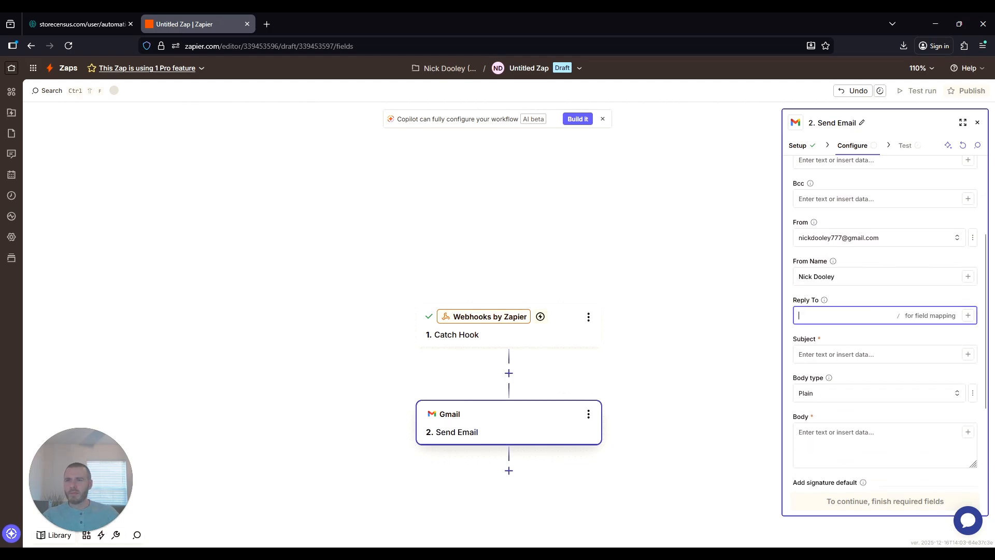
{"action": "left_click", "coordinate": [967, 316]}
{"action": "left_click", "coordinate": [850, 305]}
{"action": "left_click", "coordinate": [850, 314]}
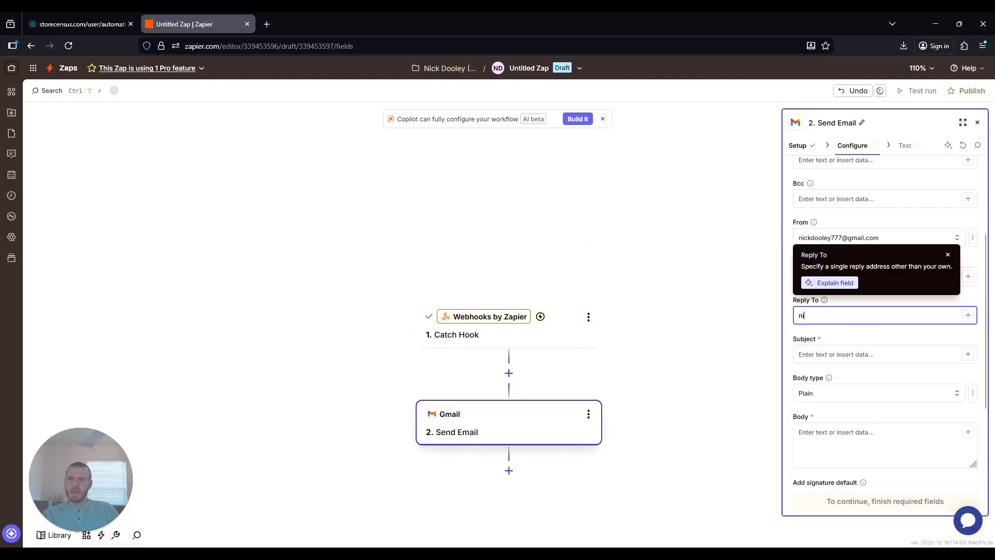
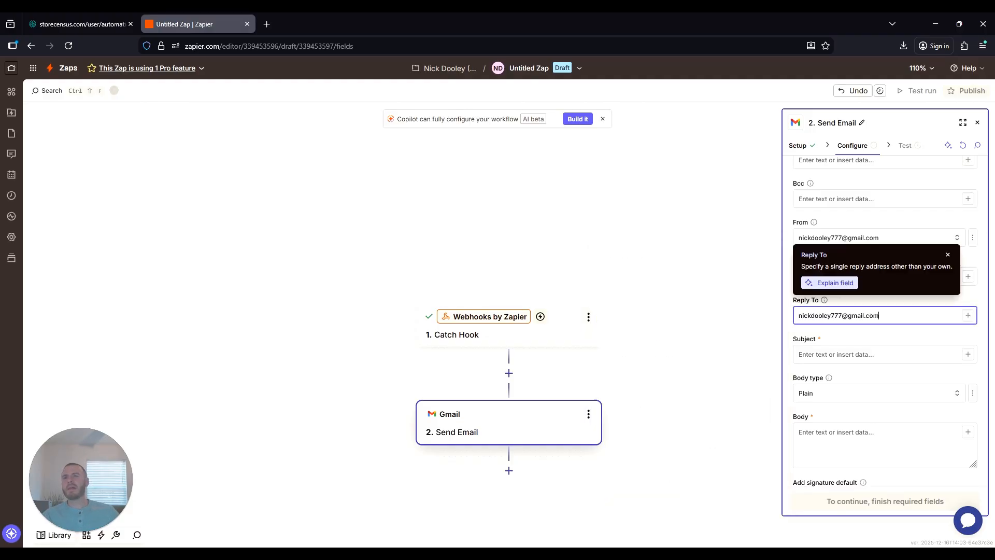
{"action": "left_click", "coordinate": [856, 334]}
{"action": "left_click", "coordinate": [948, 254]}
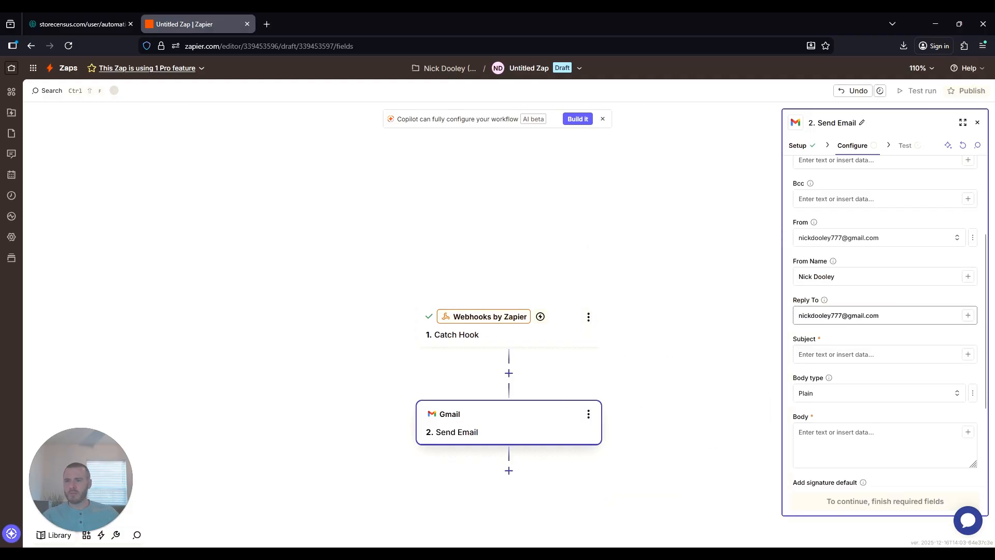
- Enter 'uninstalled' in the Subject and browse Catch Hook data to insert app_name
{"action": "left_click", "coordinate": [829, 354]}
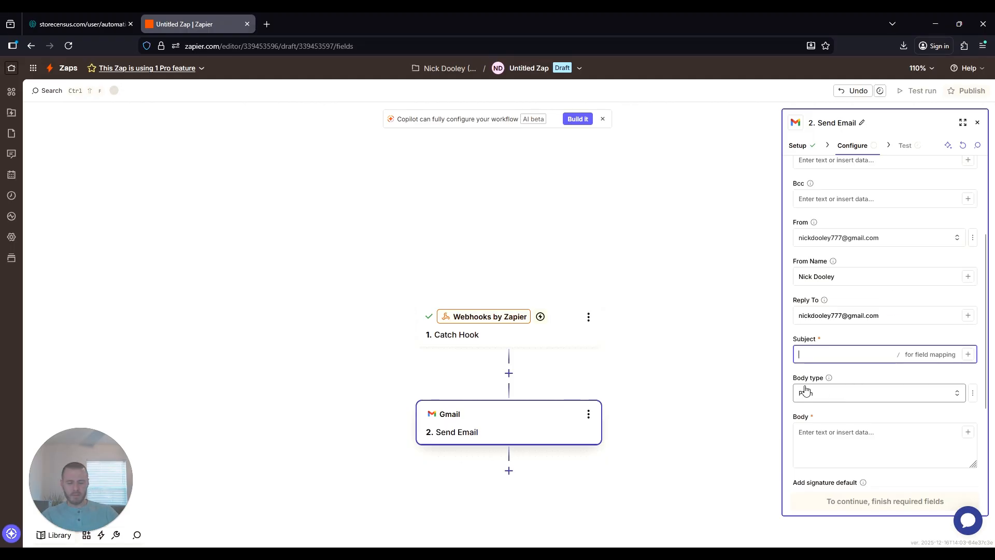
{"action": "type", "text": "uninstalled"}
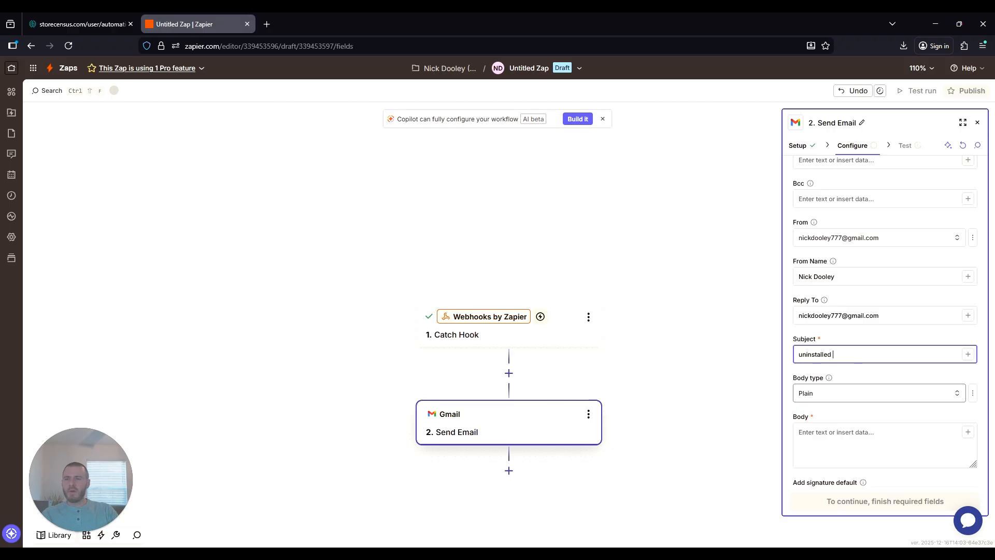
{"action": "left_click", "coordinate": [968, 354]}
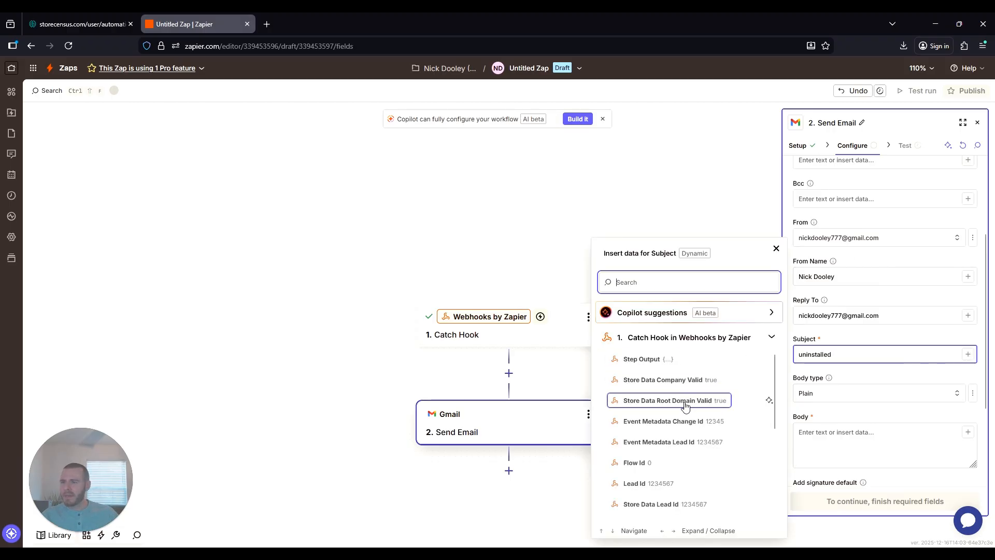
{"action": "scroll", "coordinate": [681, 404], "scroll_direction": "down", "scroll_amount": 3}
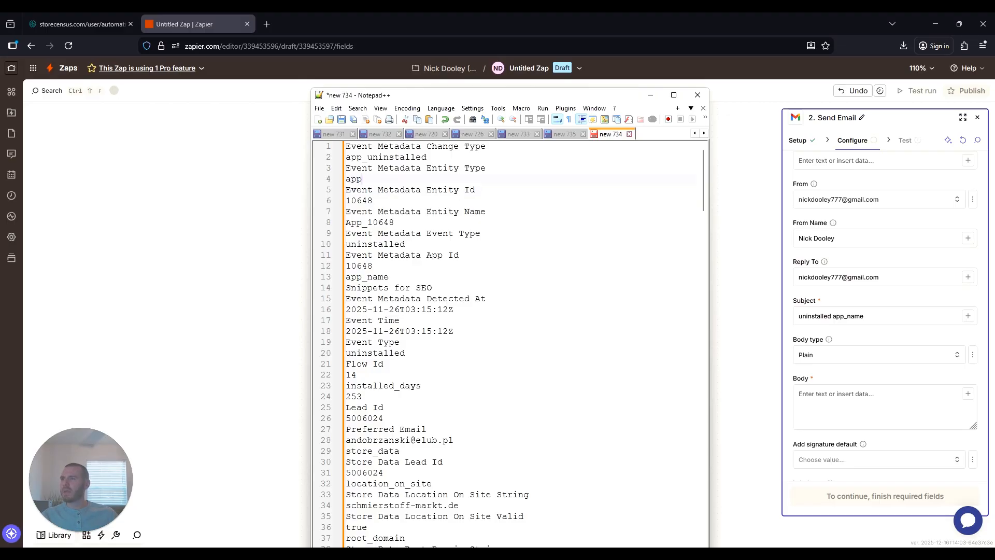
- Select the app_name field on line 13 of the Notepad++ sample data, then return to Zapier
{"action": "left_click_drag", "start_coordinate": [487, 168], "coordinate": [346, 168]}
{"action": "left_click_drag", "start_coordinate": [487, 147], "coordinate": [346, 146]}
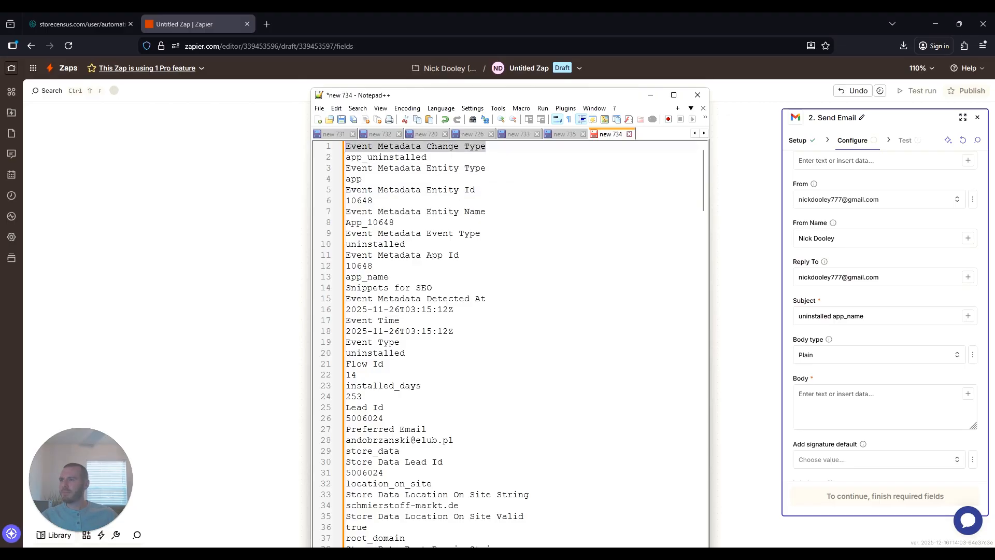
{"action": "scroll", "coordinate": [427, 331], "scroll_direction": "down", "scroll_amount": 3}
{"action": "left_click_drag", "start_coordinate": [426, 331], "coordinate": [345, 331]}
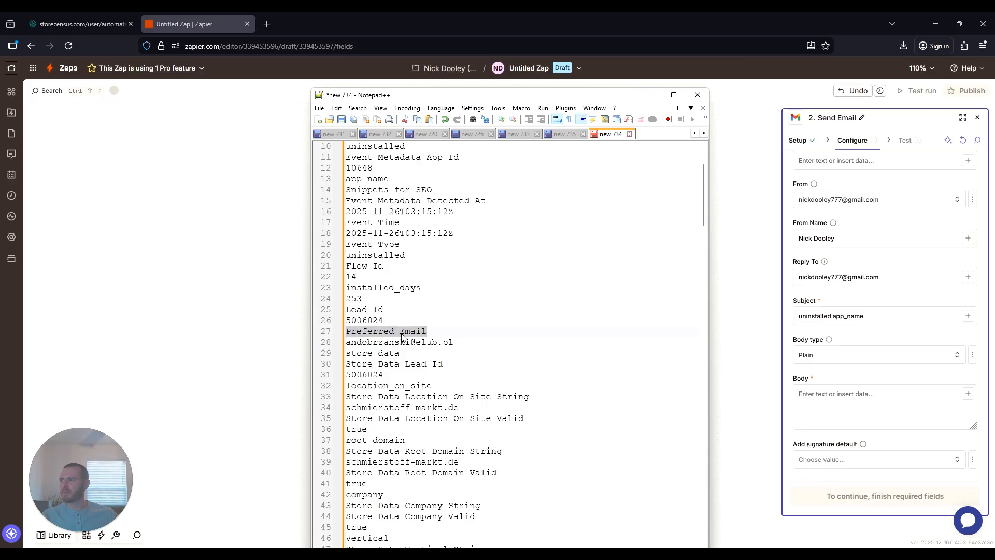
{"action": "left_click", "coordinate": [363, 299]}
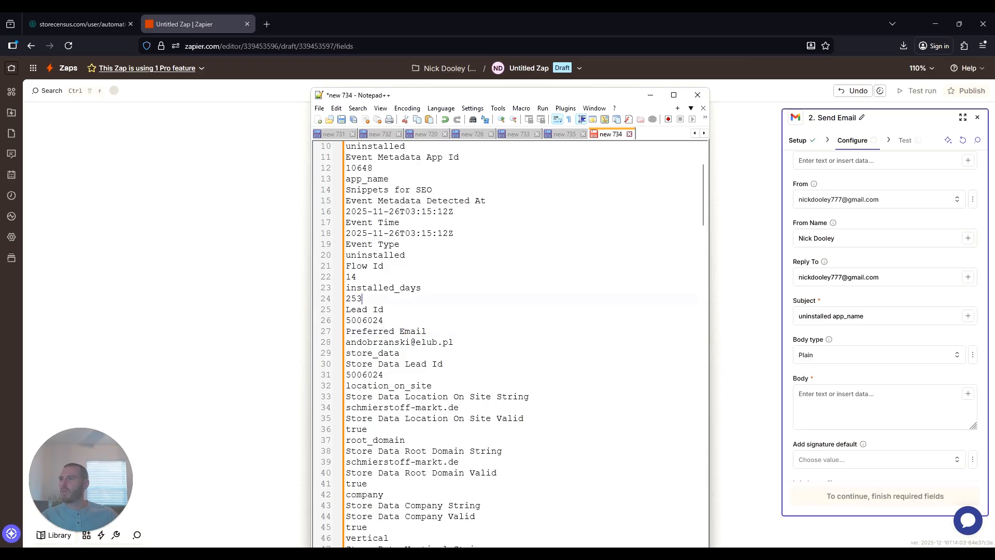
{"action": "scroll", "coordinate": [410, 426], "scroll_direction": "down", "scroll_amount": 3}
{"action": "scroll", "coordinate": [410, 428], "scroll_direction": "up", "scroll_amount": 6}
{"action": "left_click_drag", "start_coordinate": [390, 277], "coordinate": [346, 285]}
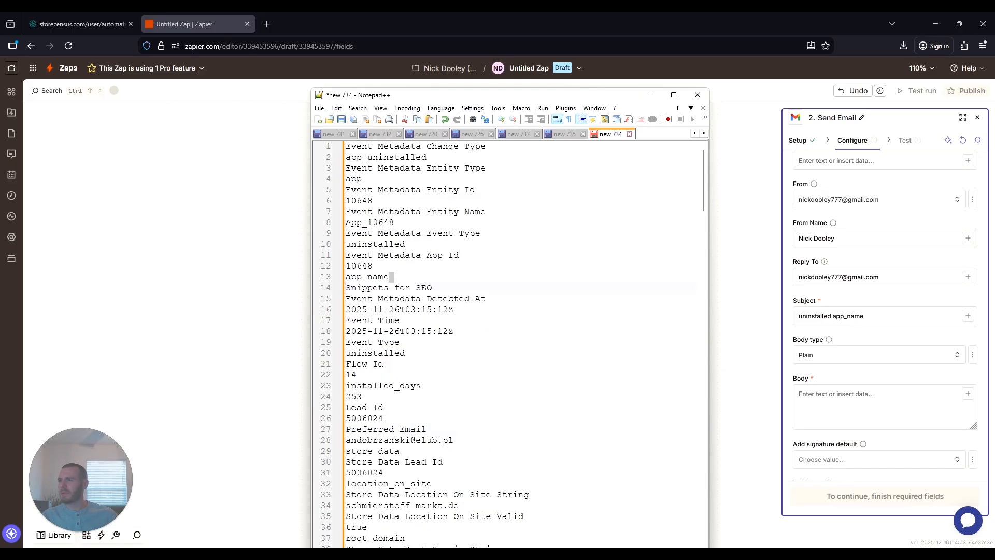
{"action": "key", "text": "shift+Up"}
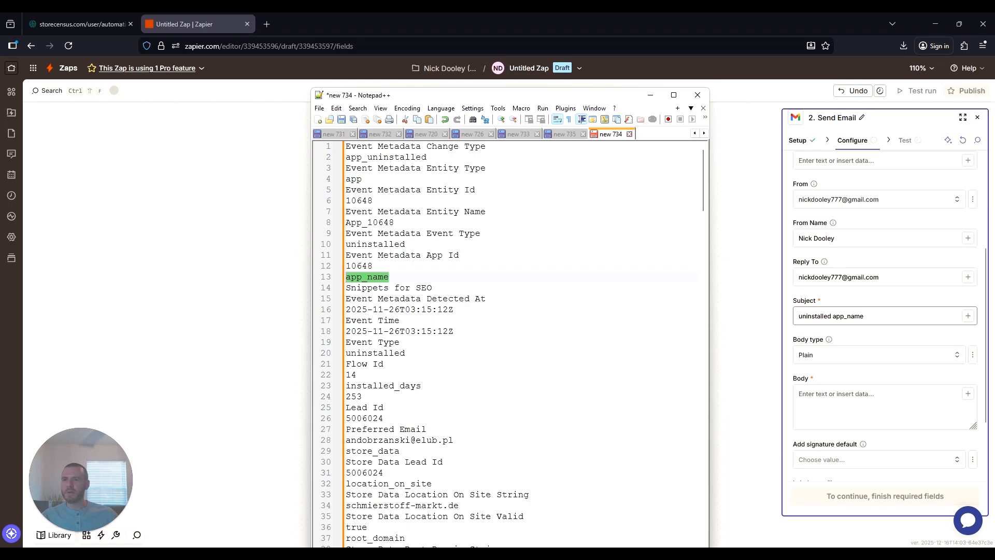
{"action": "left_click", "coordinate": [848, 315]}
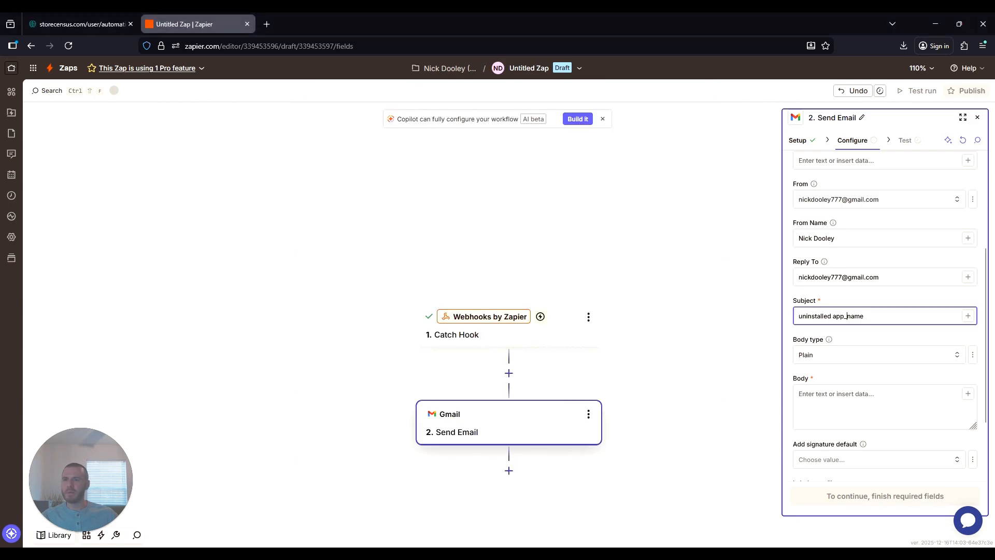
- Keep the email body type as Plain and place the caret in the Body field
{"action": "left_click", "coordinate": [836, 355]}
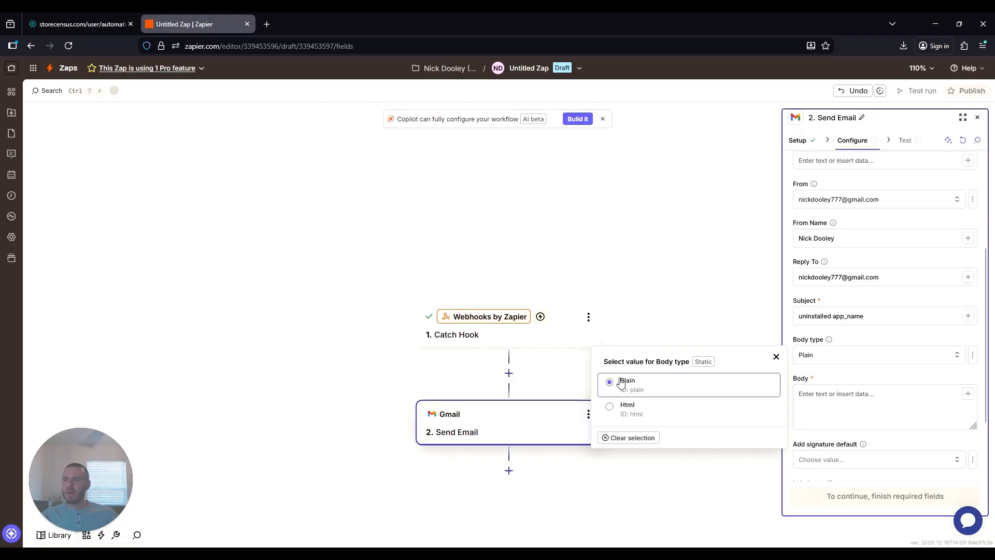
{"action": "left_click", "coordinate": [776, 356]}
{"action": "left_click", "coordinate": [898, 411]}
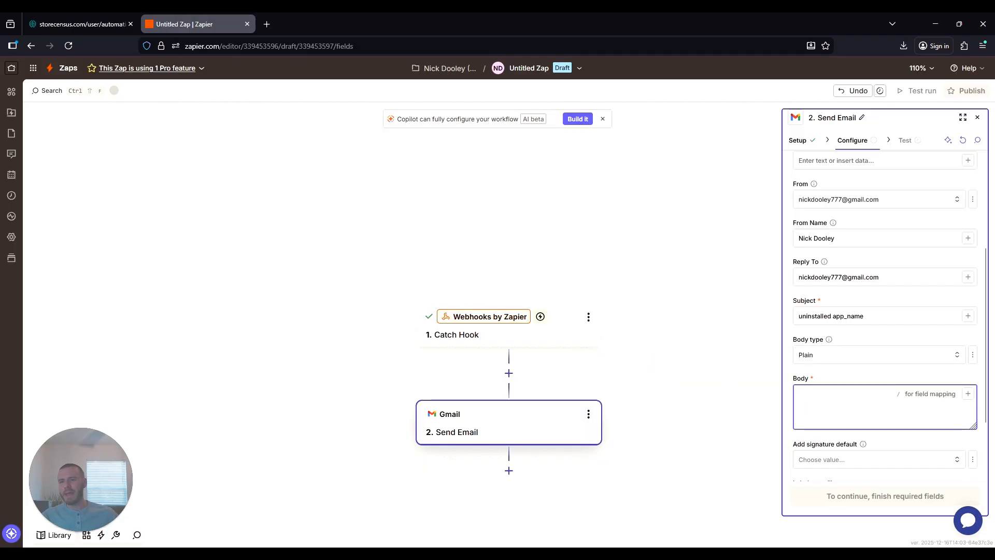
{"action": "key", "text": "alt+Tab"}
{"action": "key", "text": "alt+Tab"}
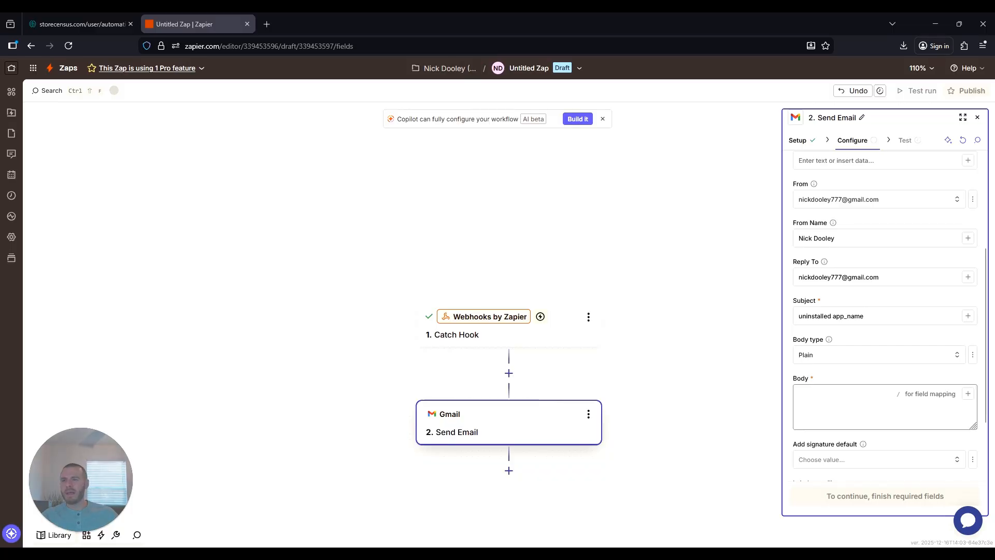
{"action": "left_click", "coordinate": [881, 410]}
- Expand the Send Email step and paste the prepared outreach email into the Body
{"action": "left_click", "coordinate": [963, 117]}
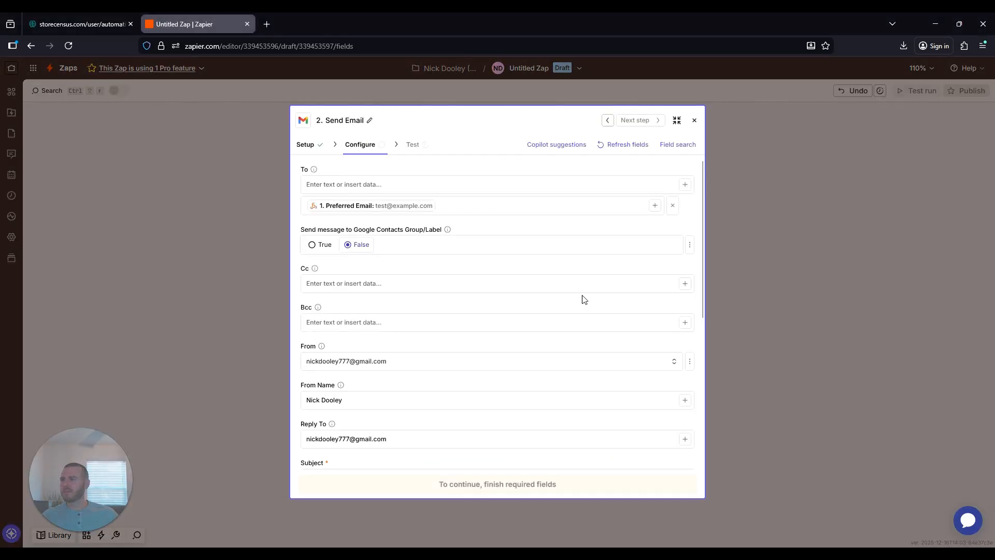
{"action": "scroll", "coordinate": [473, 303], "scroll_direction": "down", "scroll_amount": 5}
{"action": "left_click", "coordinate": [461, 301]}
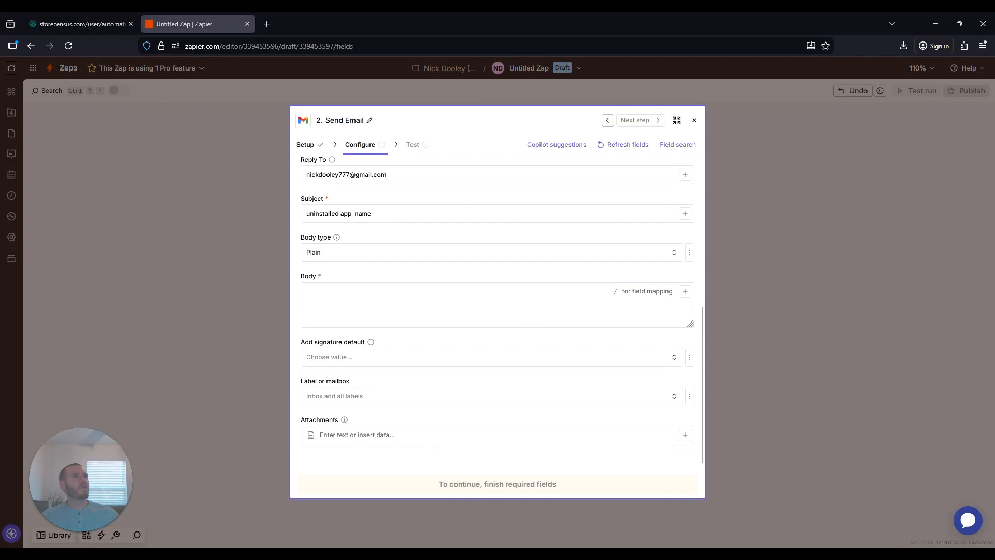
{"action": "left_click", "coordinate": [407, 306]}
{"action": "left_click", "coordinate": [407, 310]}
{"action": "type", "text": "Hi,  I see you recently uninstalled {competitor_app_name} probably because the tracking order page is outdated and does not support some of the top shipping carriers.  A lot of stores in the same niche, have switched over to using {MyAppName} app instead because it has a cleaner design and supports all major shipping carriers. Customers absolutely love it and stores tell us their support tickets have dropped noticeably.  It's available on the shopify app market just search for {MyAppName}"}
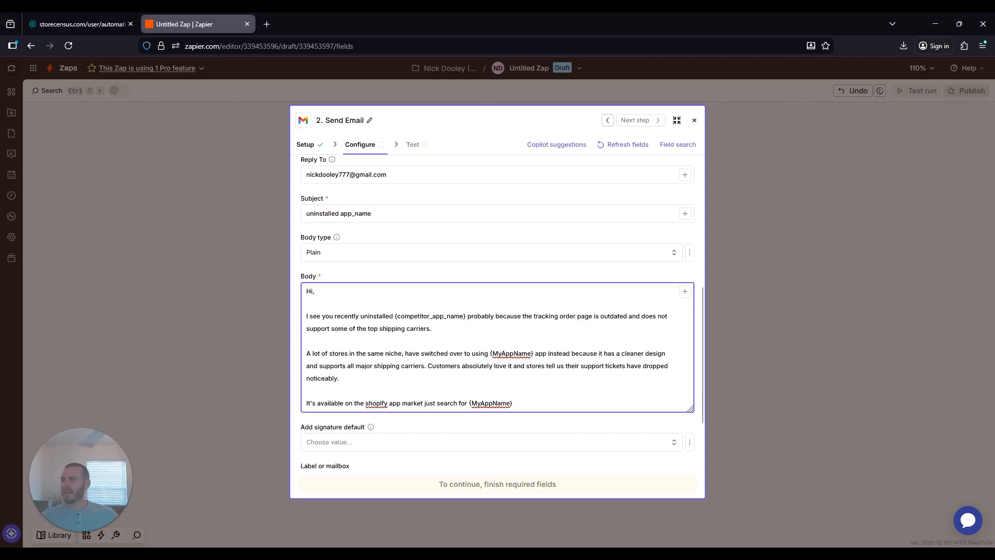
- Replace the {competitor_app_name} placeholder in the body with app_name
{"action": "scroll", "coordinate": [498, 312], "scroll_direction": "up", "scroll_amount": 1}
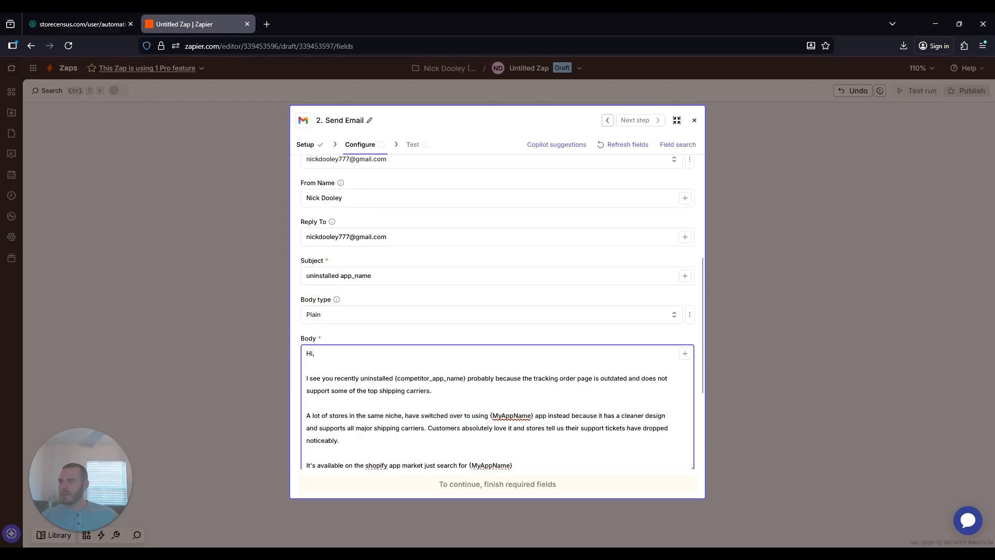
{"action": "left_click_drag", "start_coordinate": [395, 379], "coordinate": [468, 378]}
{"action": "type", "text": "ap"}
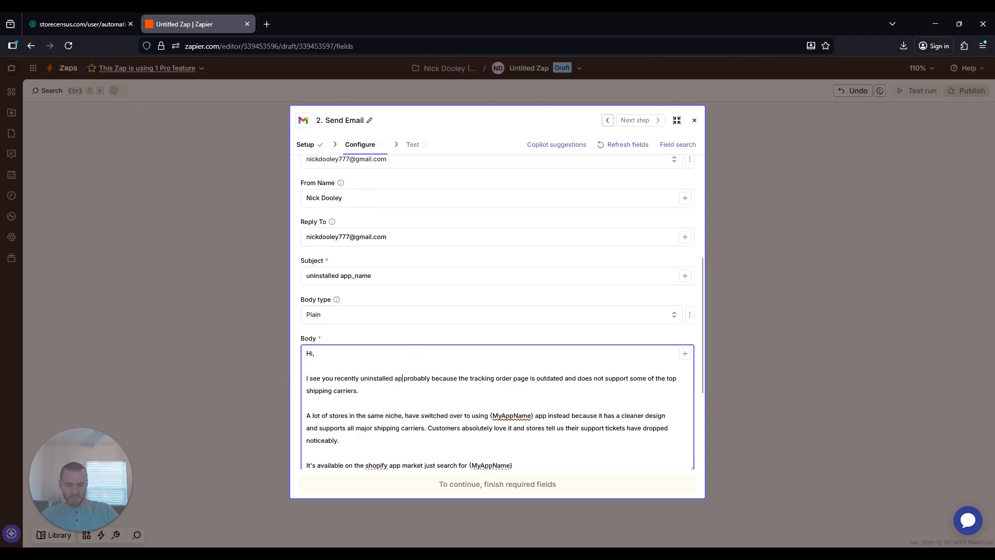
{"action": "type", "text": "p_name"}
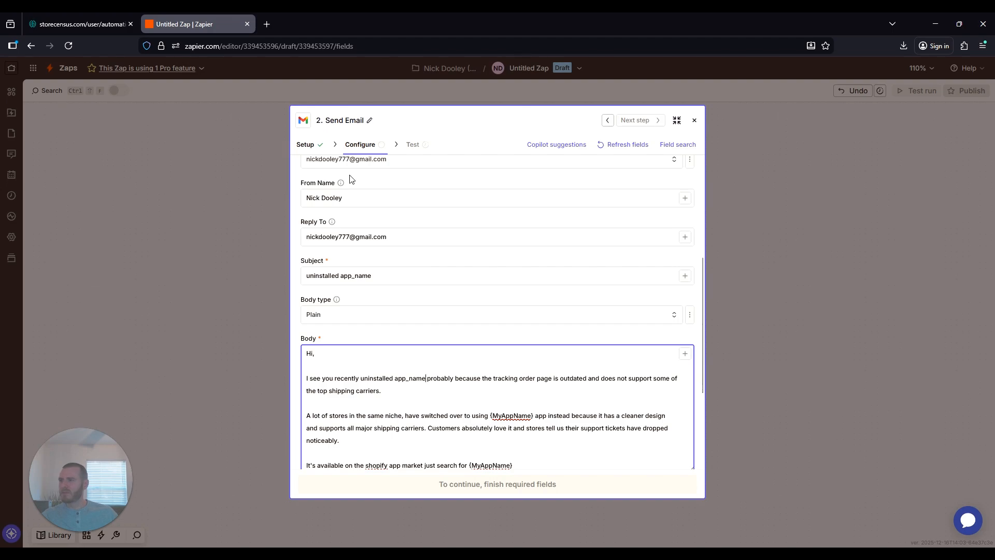
- Overwrite both {MyAppName} placeholders with AdvancedOrder, ending the final sentence with 'AdvancedOrder.'
{"action": "scroll", "coordinate": [498, 311], "scroll_direction": "down", "scroll_amount": 2}
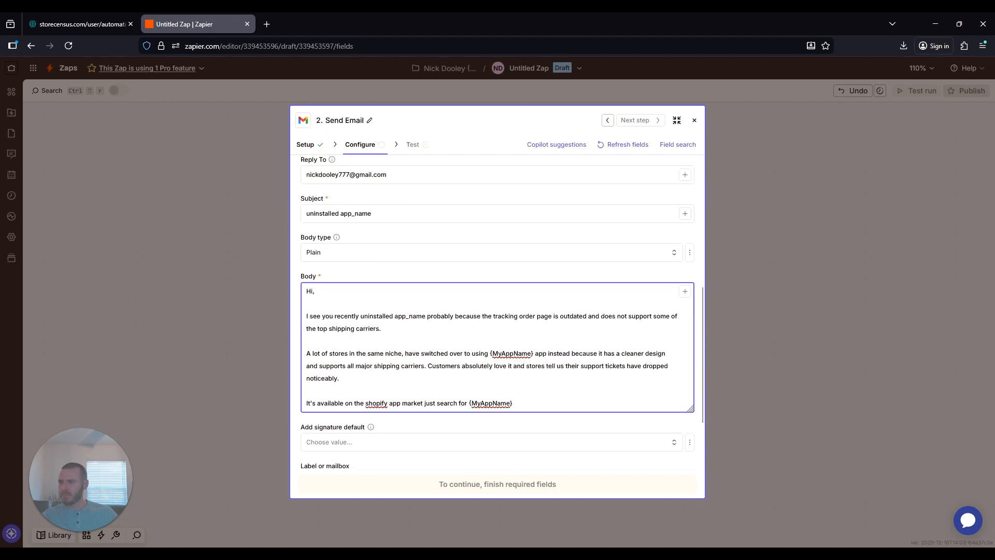
{"action": "left_click_drag", "start_coordinate": [490, 353], "coordinate": [534, 353]}
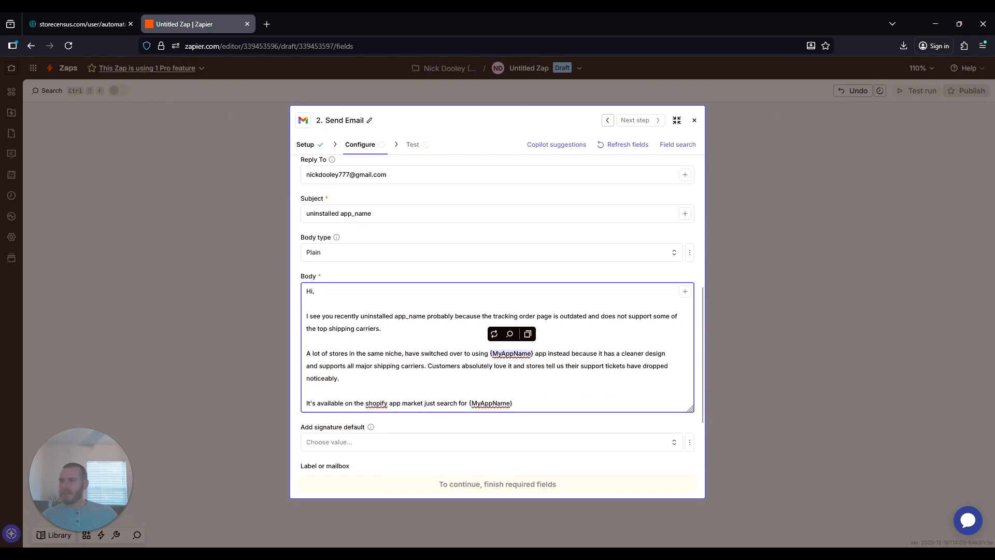
{"action": "type", "text": "Advanced"}
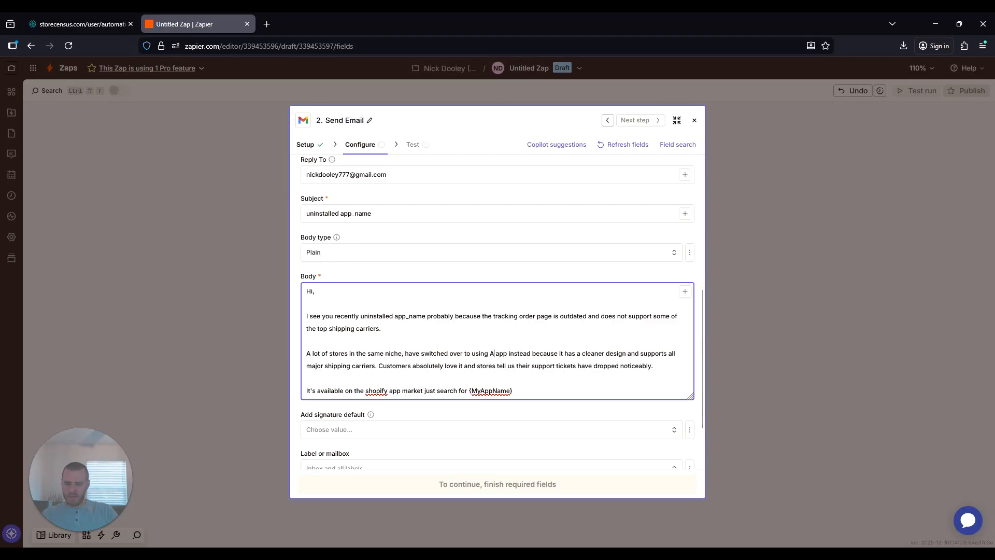
{"action": "type", "text": "Order"}
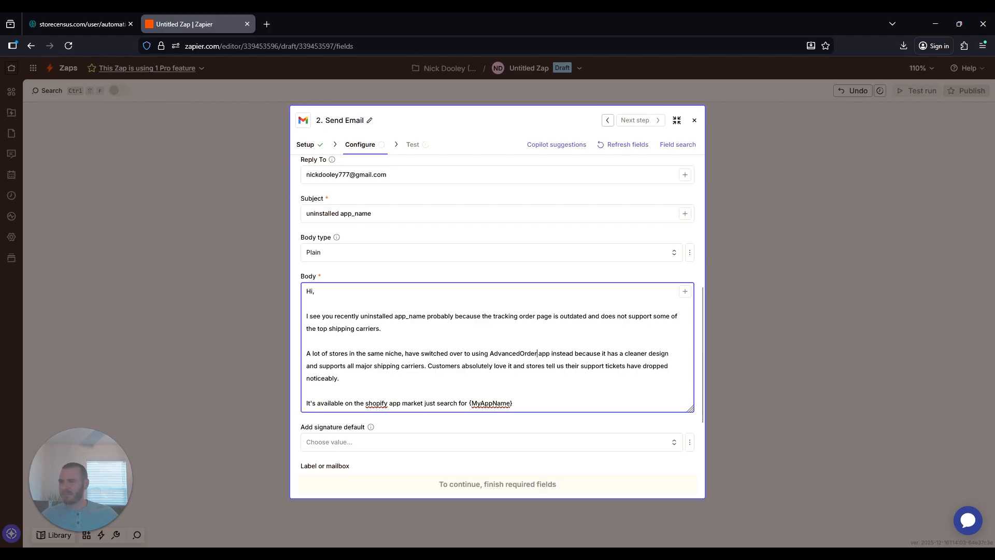
{"action": "key", "text": "ctrl+shift+Left"}
{"action": "left_click", "coordinate": [569, 354]}
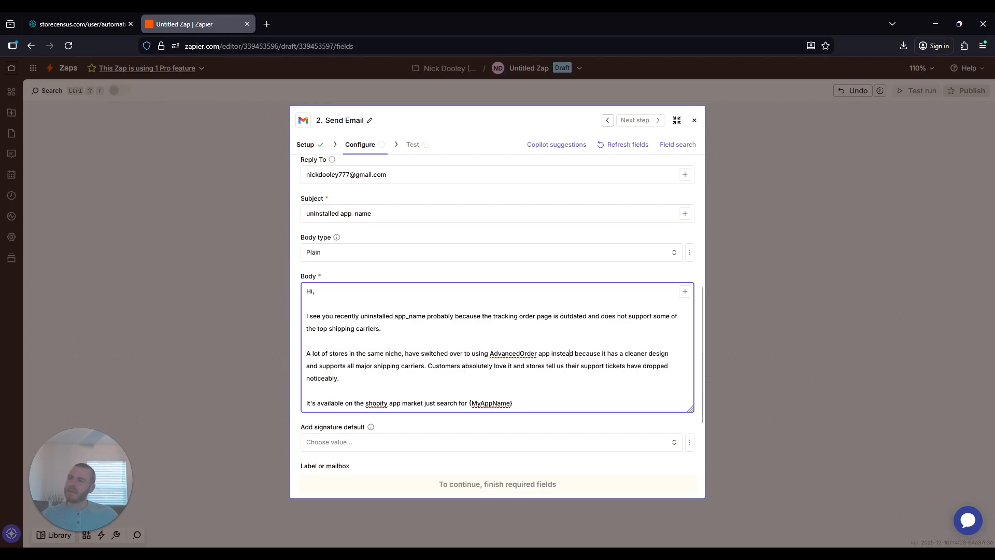
{"action": "scroll", "coordinate": [574, 357], "scroll_direction": "down", "scroll_amount": 1}
{"action": "left_click_drag", "start_coordinate": [513, 341], "coordinate": [469, 341]}
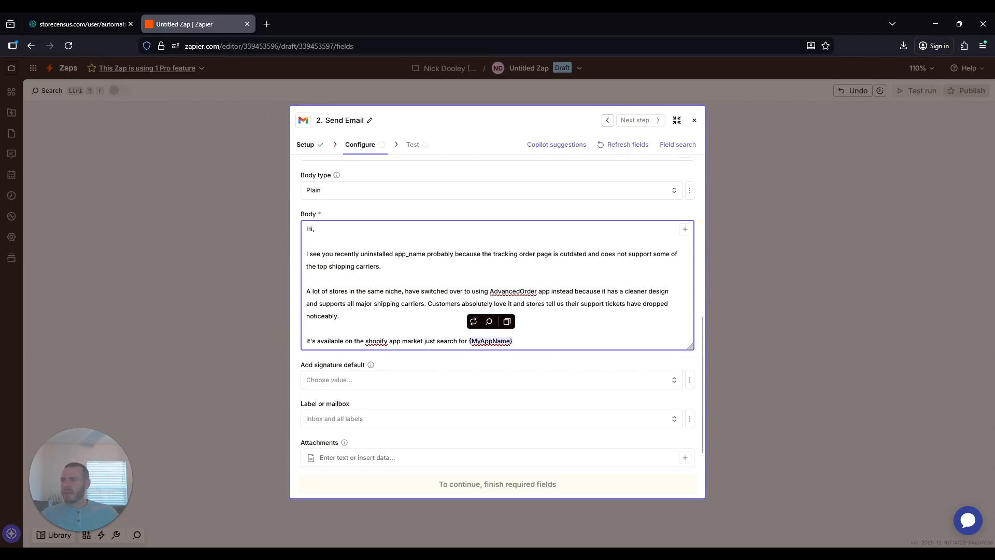
{"action": "type", "text": "AdvancedOrder."}
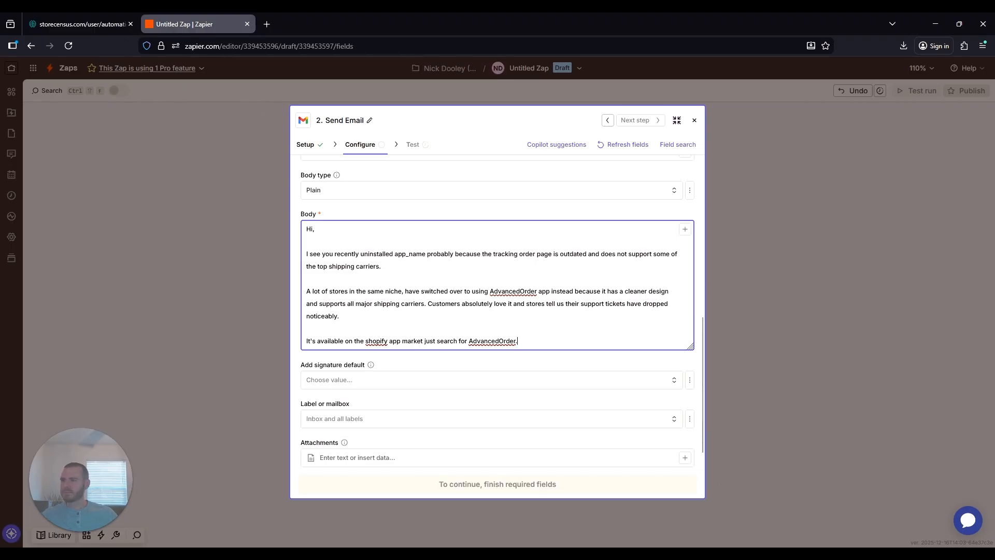
{"action": "scroll", "coordinate": [498, 311], "scroll_direction": "up", "scroll_amount": 1}
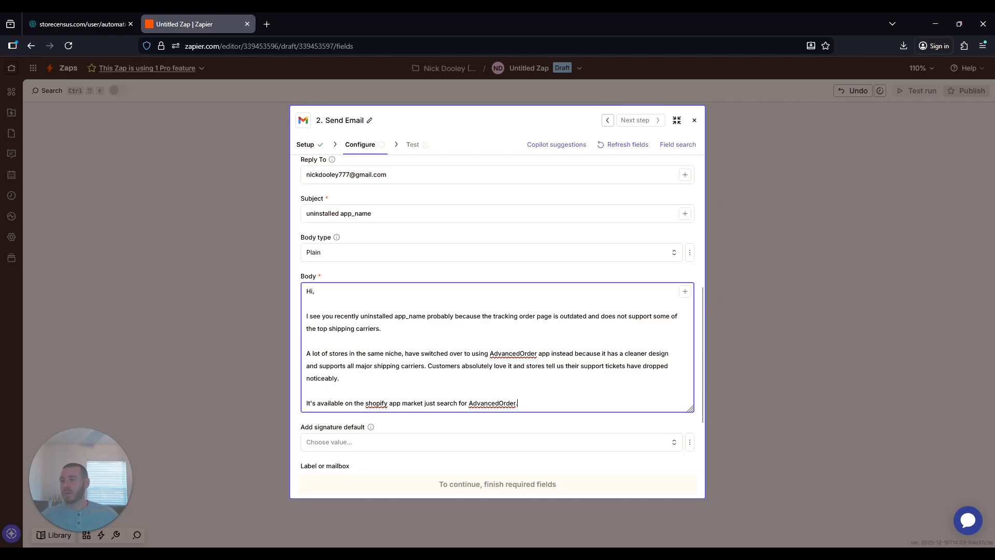
- Review the body text, from the uninstalled app_name opening sentence to the AdvancedOrder closing line
{"action": "scroll", "coordinate": [387, 380], "scroll_direction": "down", "scroll_amount": 2}
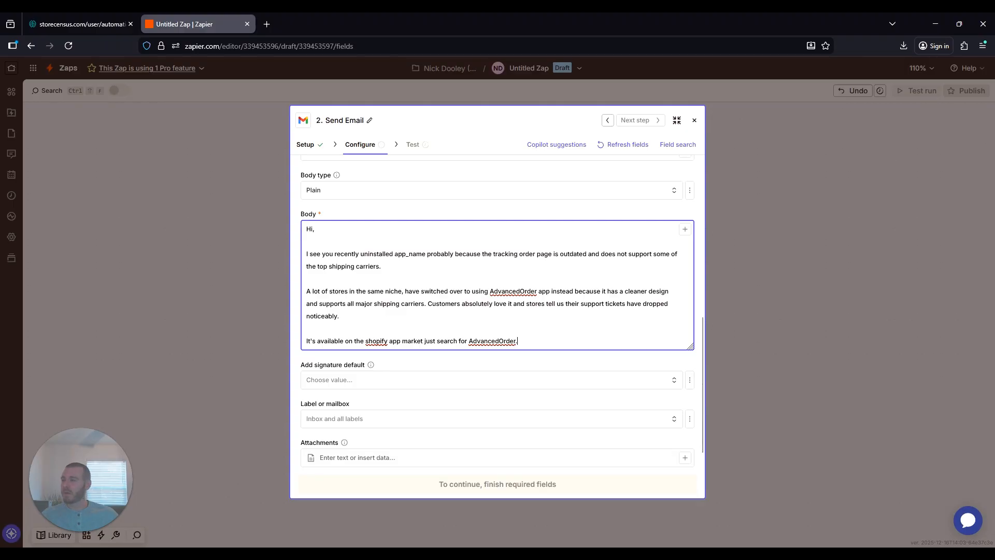
{"action": "scroll", "coordinate": [497, 311], "scroll_direction": "up", "scroll_amount": 3}
{"action": "scroll", "coordinate": [498, 311], "scroll_direction": "down", "scroll_amount": 1}
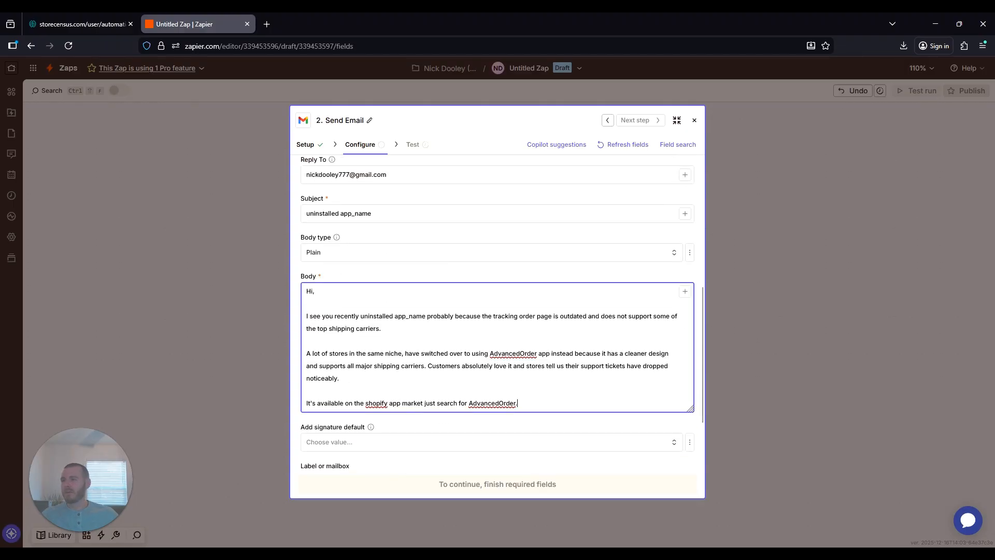
{"action": "left_click_drag", "start_coordinate": [306, 316], "coordinate": [459, 315]}
{"action": "left_click", "coordinate": [403, 315]}
{"action": "left_click_drag", "start_coordinate": [309, 316], "coordinate": [426, 315]}
{"action": "left_click", "coordinate": [373, 315]}
{"action": "left_click_drag", "start_coordinate": [607, 366], "coordinate": [607, 378]}
{"action": "left_click", "coordinate": [608, 366]}
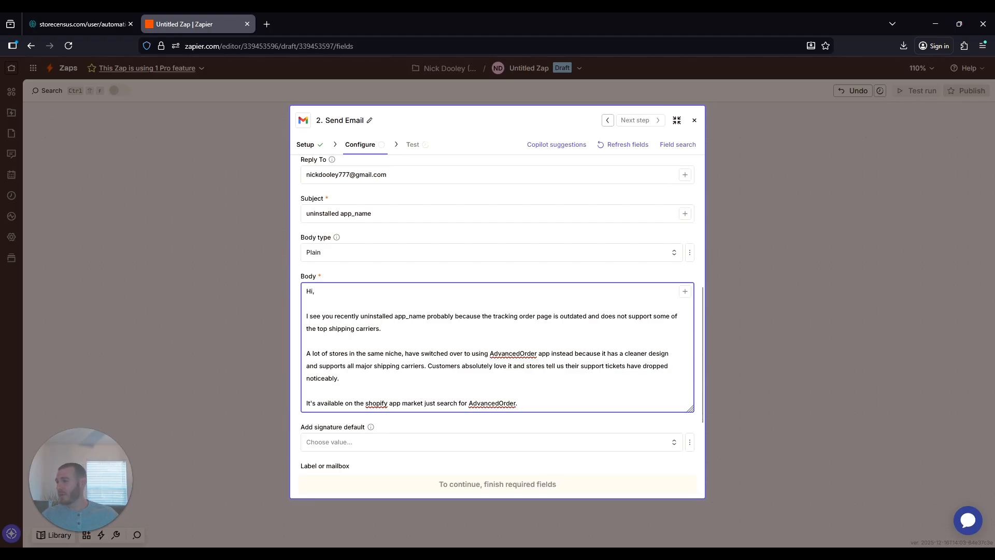
{"action": "scroll", "coordinate": [607, 366], "scroll_direction": "down", "scroll_amount": 2}
{"action": "left_click_drag", "start_coordinate": [518, 341], "coordinate": [306, 340]}
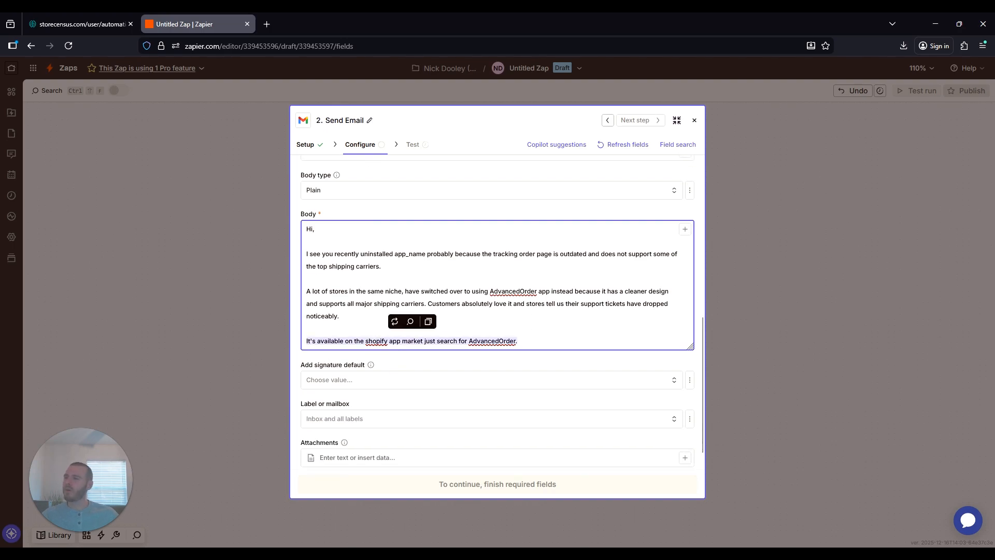
{"action": "left_click", "coordinate": [324, 341]}
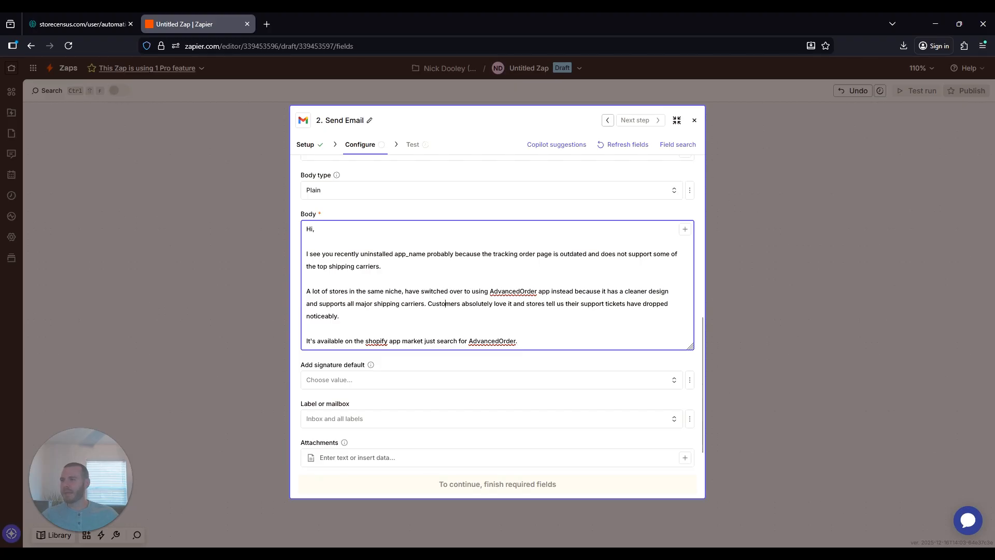
- Continue past Configure, review the sample data on the Test tab, and skip the Send Email test
{"action": "scroll", "coordinate": [463, 303], "scroll_direction": "down", "scroll_amount": 1}
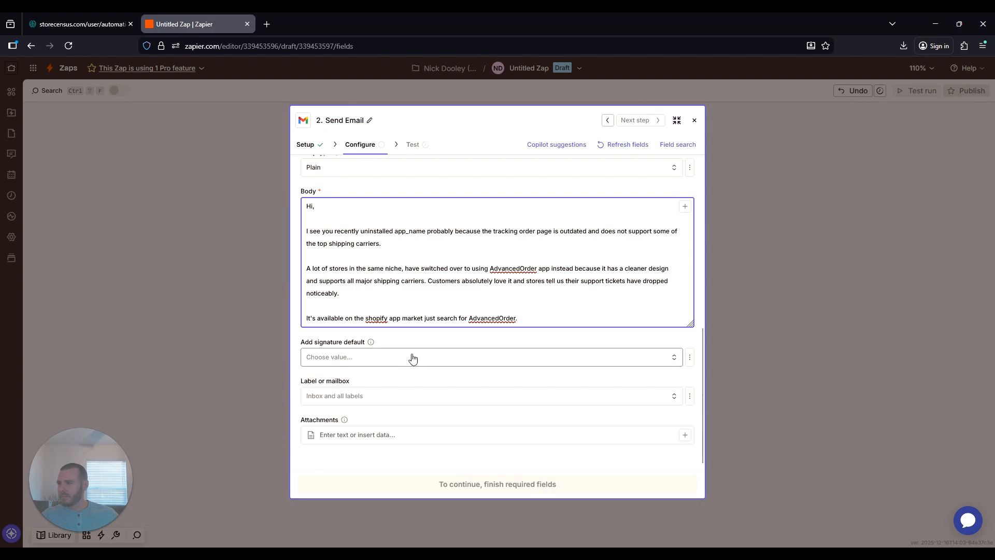
{"action": "scroll", "coordinate": [412, 355], "scroll_direction": "up", "scroll_amount": 5}
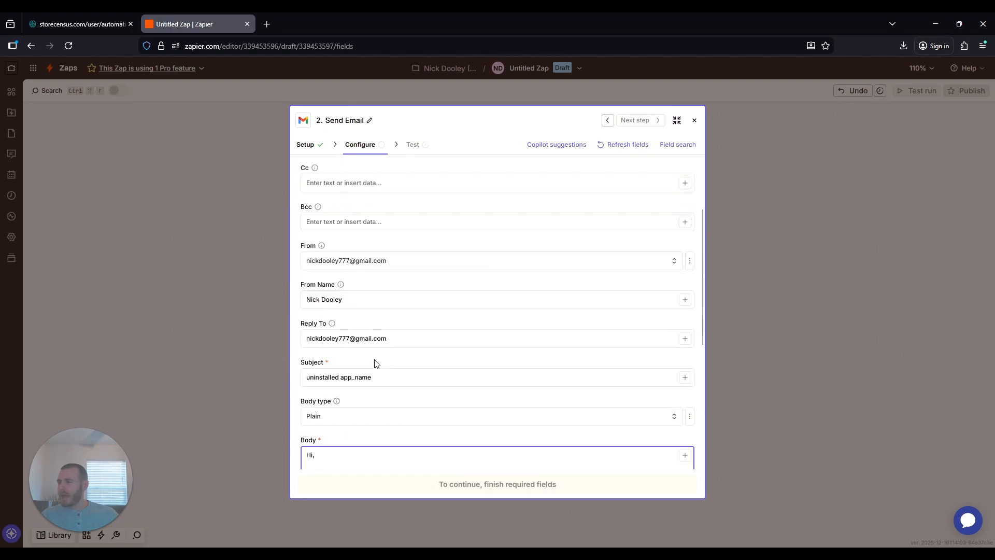
{"action": "scroll", "coordinate": [374, 362], "scroll_direction": "down", "scroll_amount": 5}
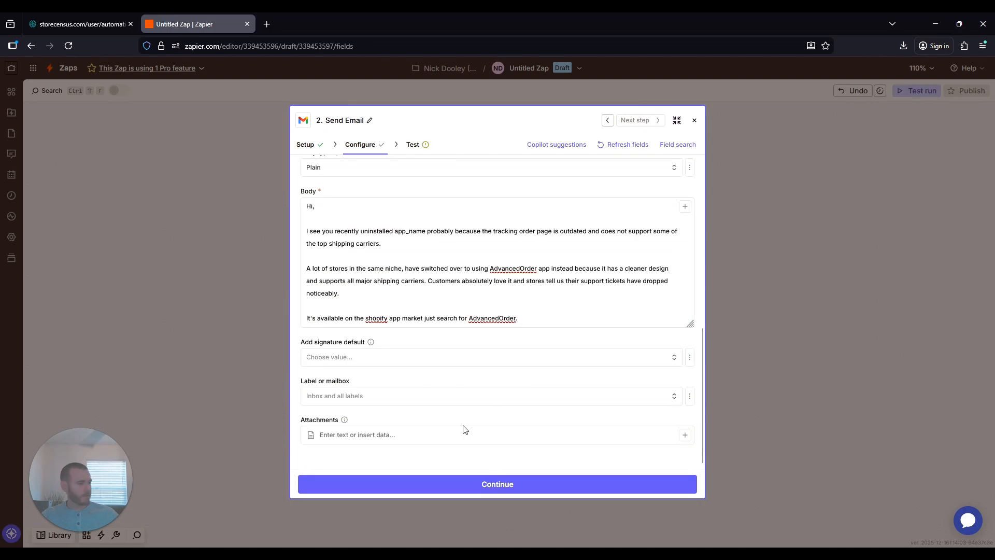
{"action": "left_click", "coordinate": [495, 484]}
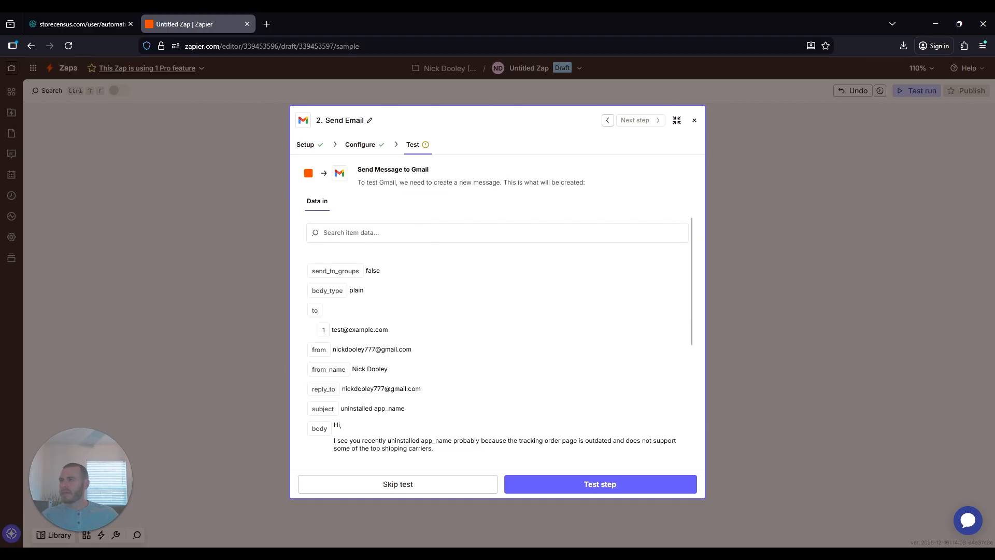
{"action": "scroll", "coordinate": [384, 302], "scroll_direction": "down", "scroll_amount": 3}
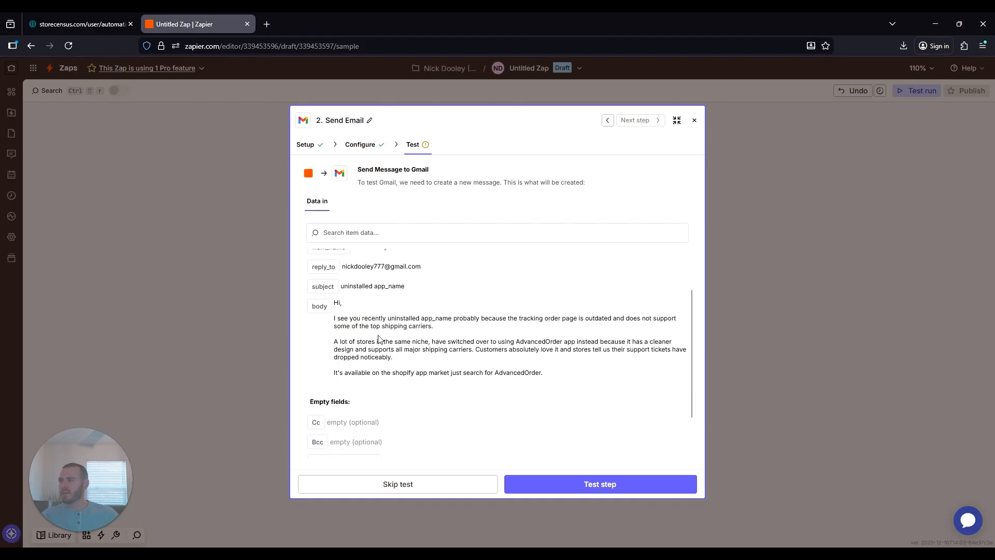
{"action": "scroll", "coordinate": [384, 302], "scroll_direction": "down", "scroll_amount": 1}
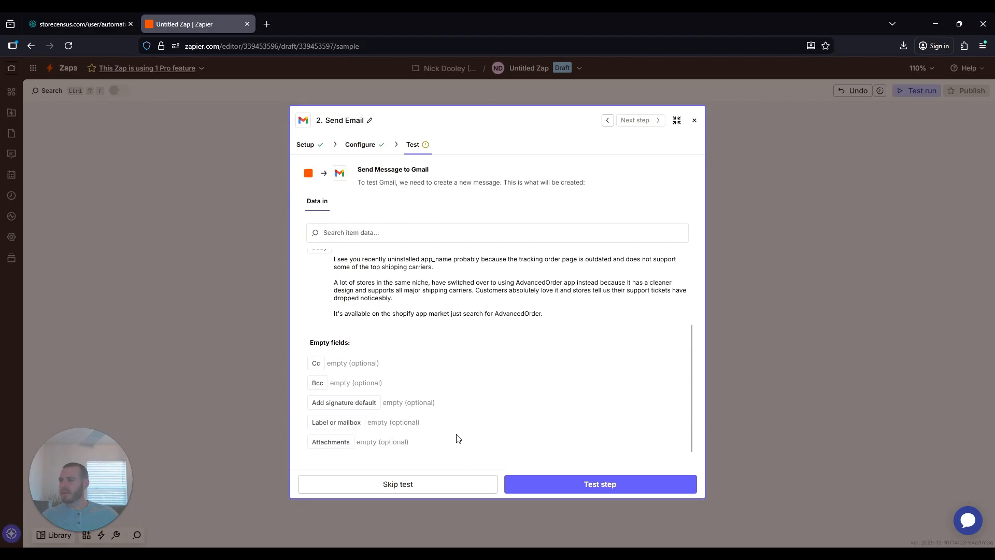
{"action": "left_click", "coordinate": [554, 487]}
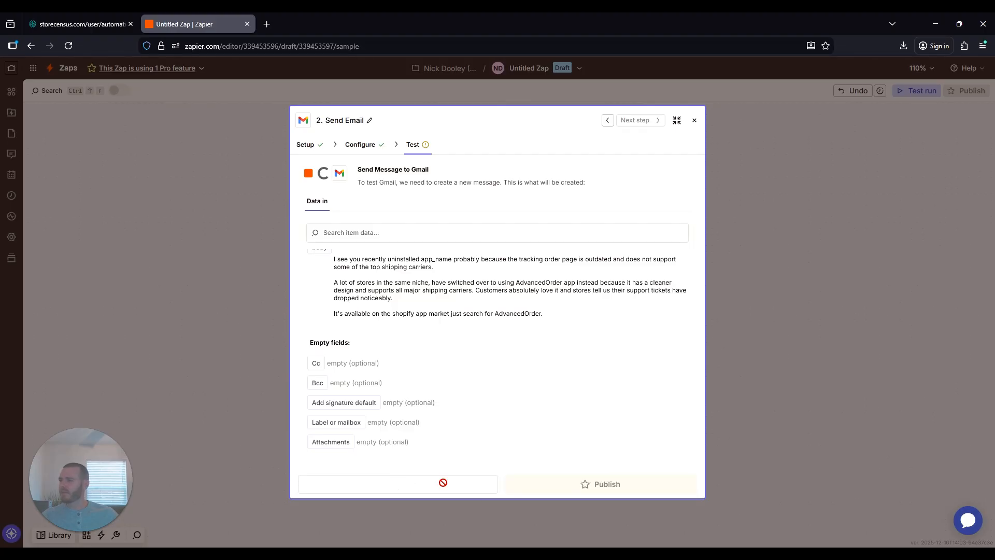
- Attempt to publish the Zap twice, closing the Upgrade to Pro prompt each time, then return to StoreCensus
{"action": "left_click", "coordinate": [585, 483]}
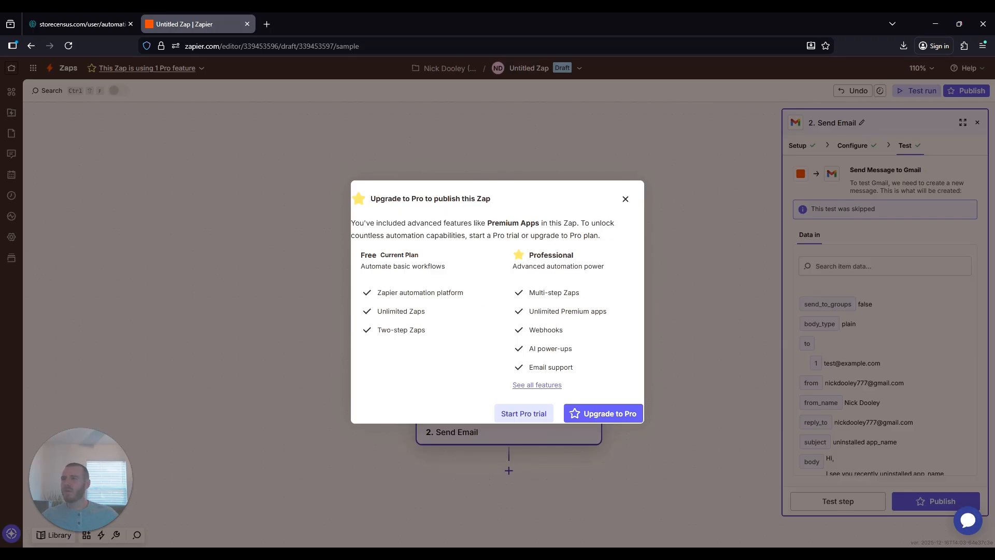
{"action": "left_click", "coordinate": [625, 200]}
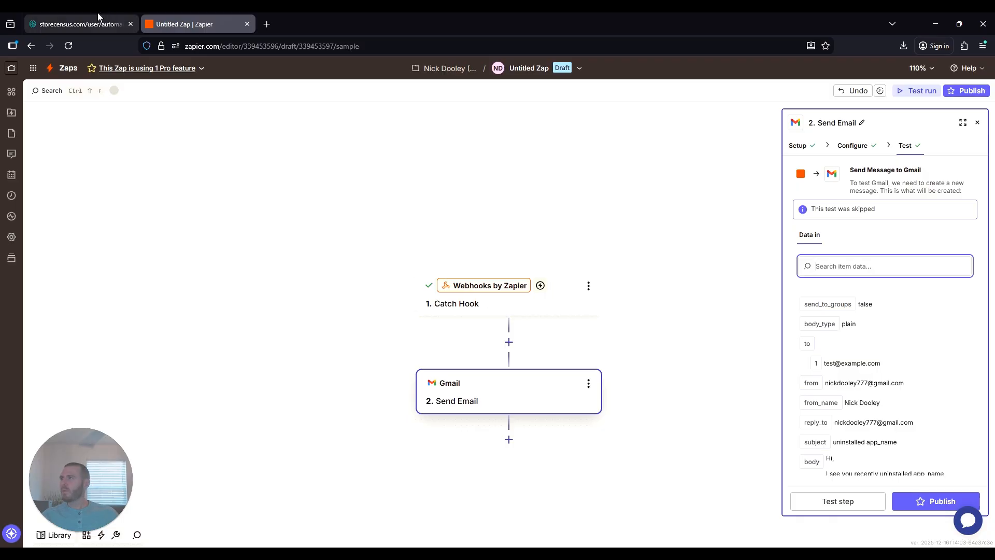
{"action": "left_click", "coordinate": [78, 24]}
{"action": "key", "text": "ctrl+Tab"}
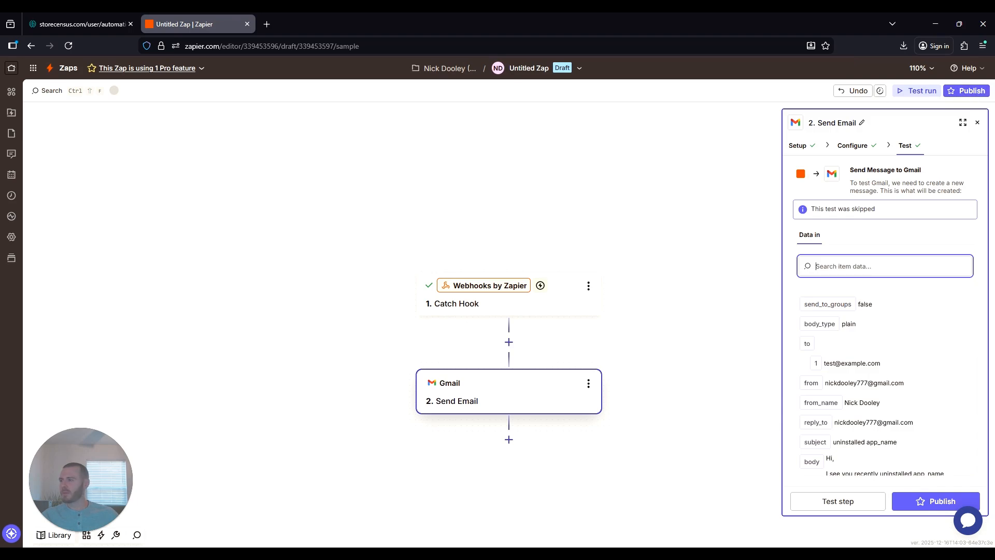
{"action": "left_click", "coordinate": [935, 501]}
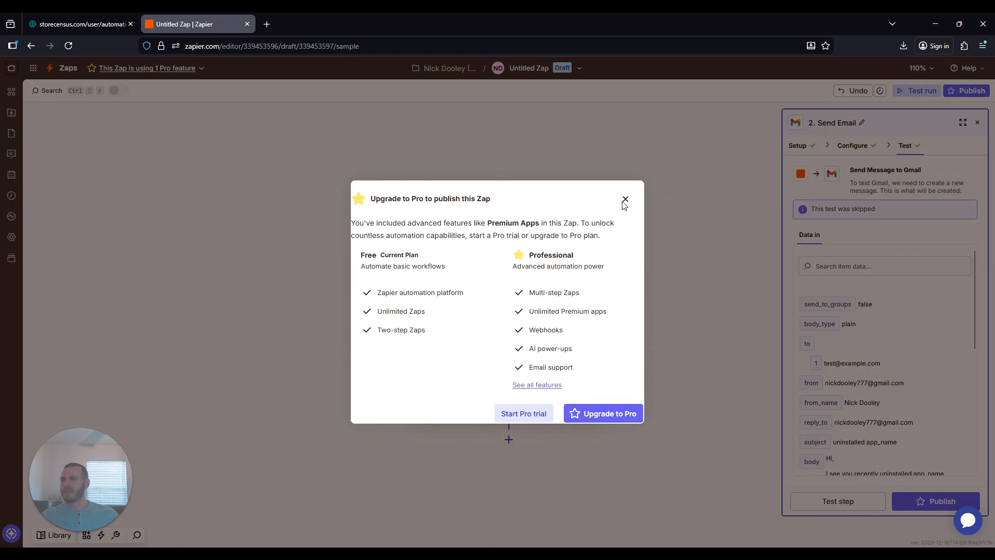
{"action": "left_click", "coordinate": [624, 199]}
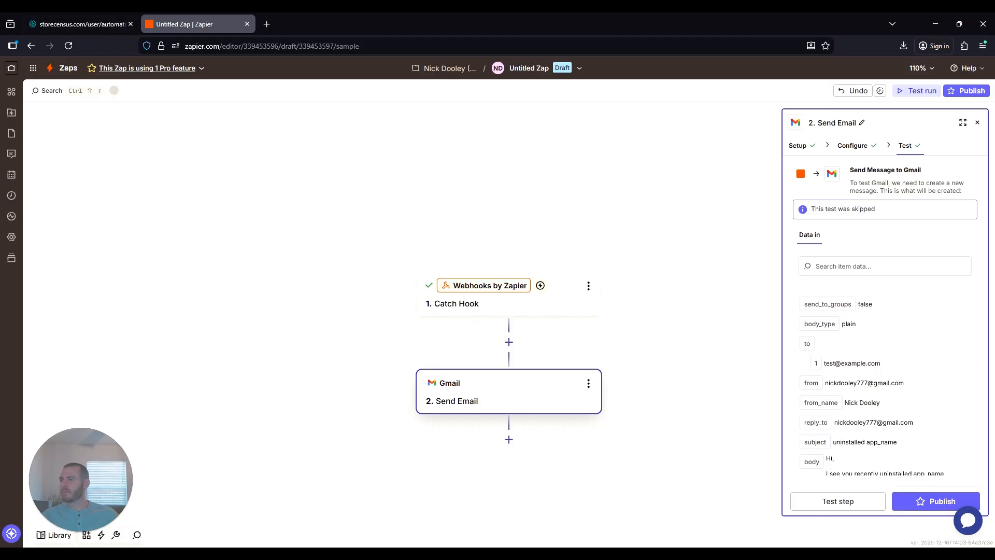
{"action": "left_click", "coordinate": [72, 14]}
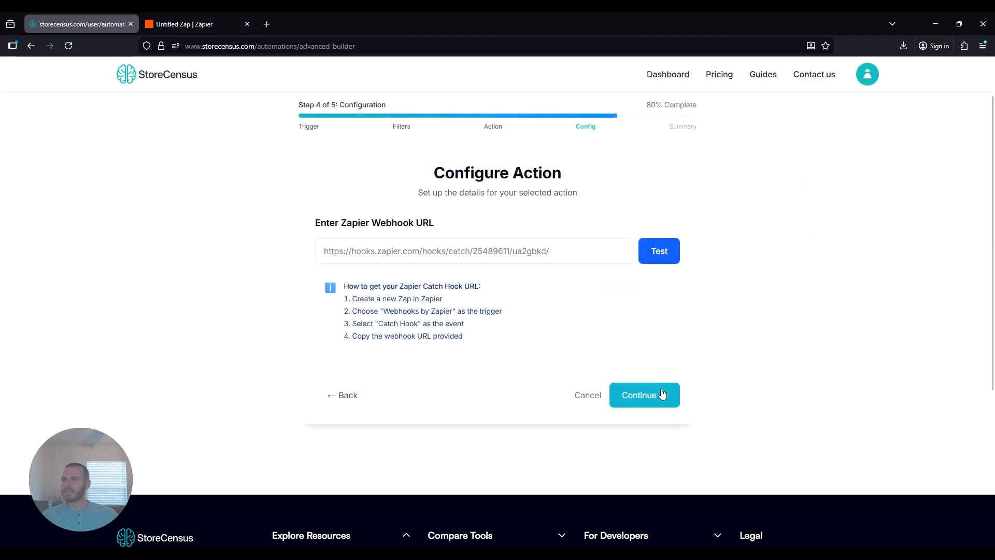
- Advance to the summary and name the automation 'Order tracking uninstall automation'
{"action": "left_click", "coordinate": [642, 395]}
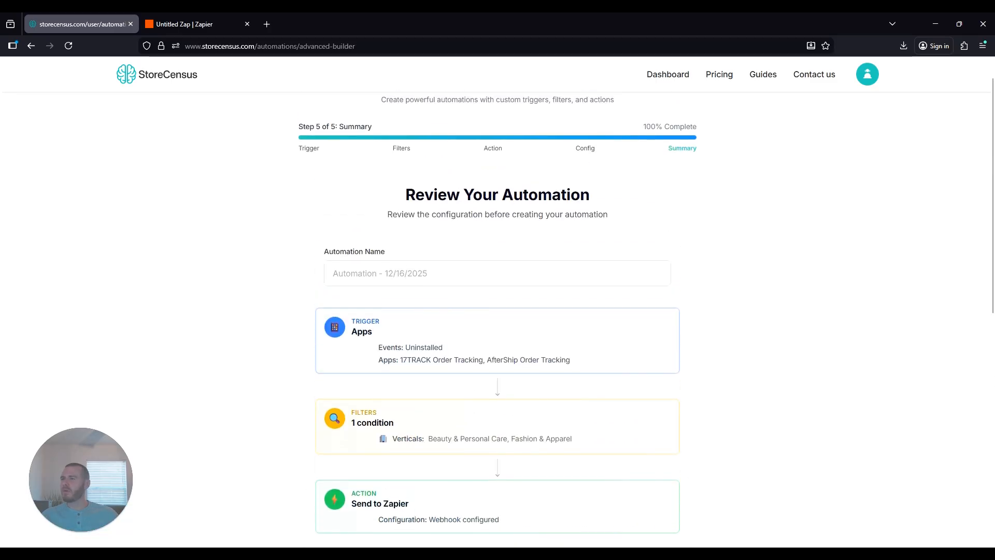
{"action": "scroll", "coordinate": [414, 304], "scroll_direction": "down", "scroll_amount": 1}
{"action": "left_click", "coordinate": [409, 221]}
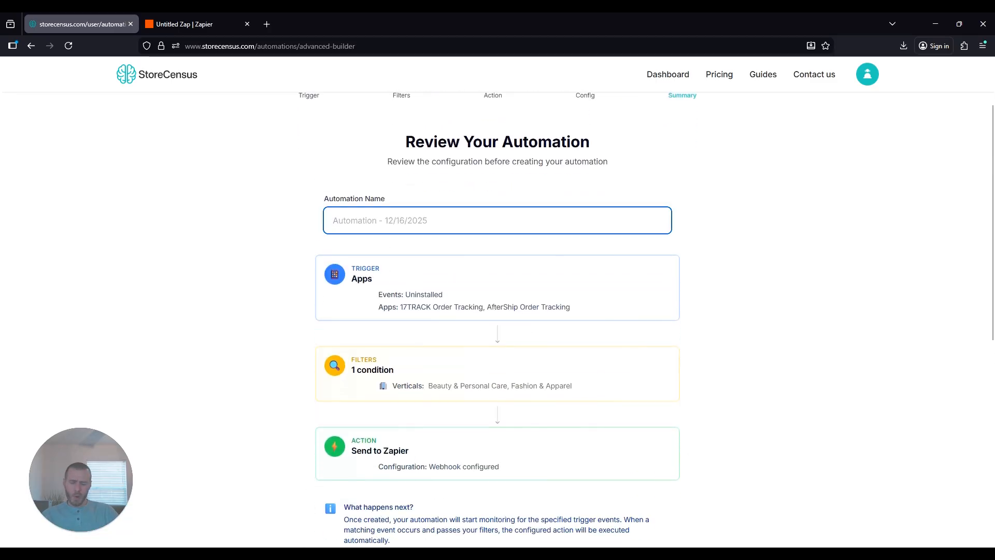
{"action": "type", "text": "Order track"}
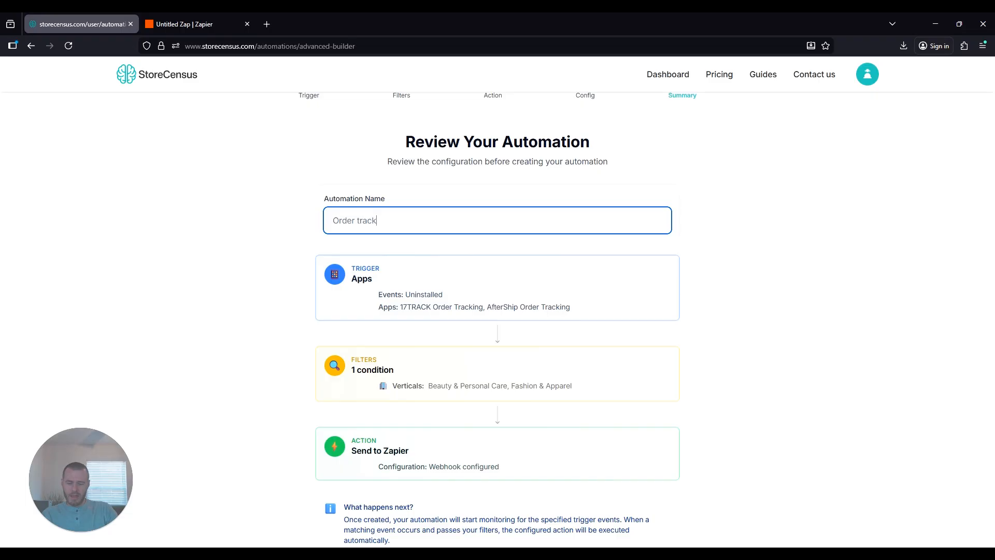
{"action": "type", "text": "ing uninstall aut"}
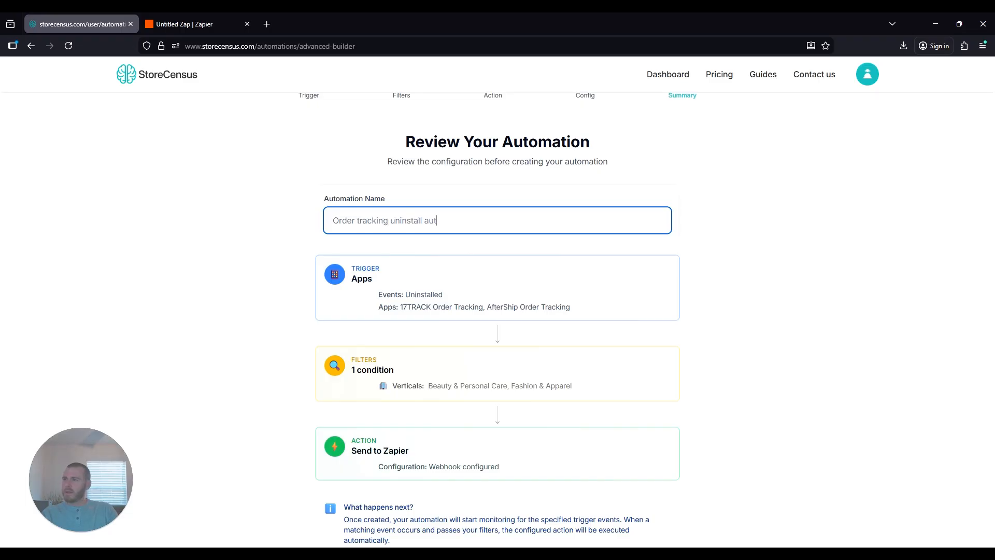
{"action": "type", "text": "omation"}
- Create the automation from the bottom of the summary page
{"action": "scroll", "coordinate": [404, 177], "scroll_direction": "down", "scroll_amount": 1}
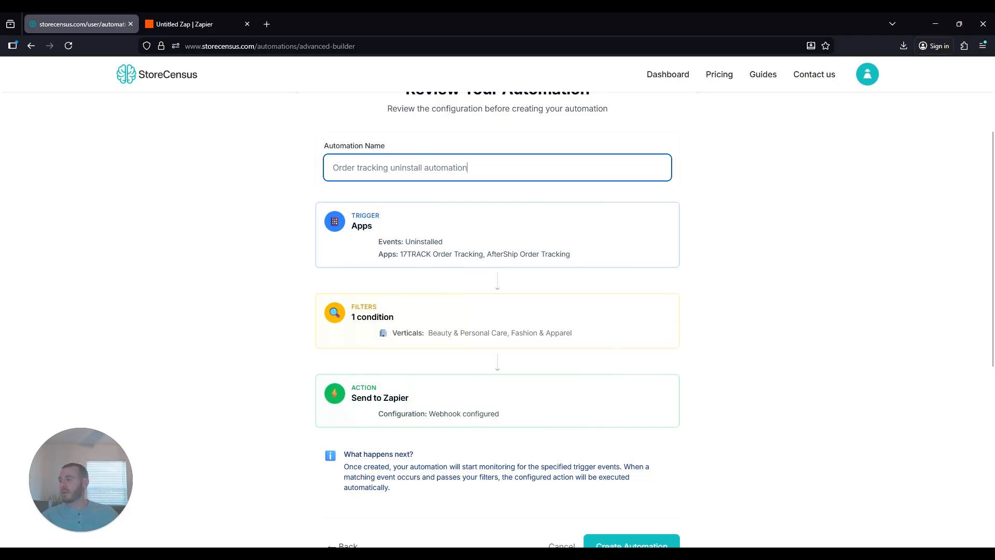
{"action": "scroll", "coordinate": [465, 347], "scroll_direction": "down", "scroll_amount": 1}
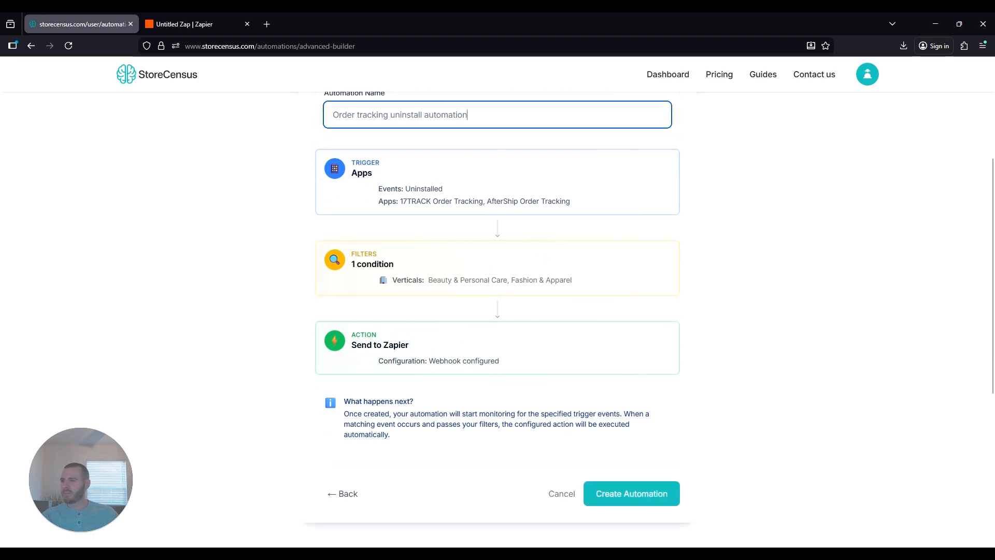
{"action": "left_click", "coordinate": [200, 31]}
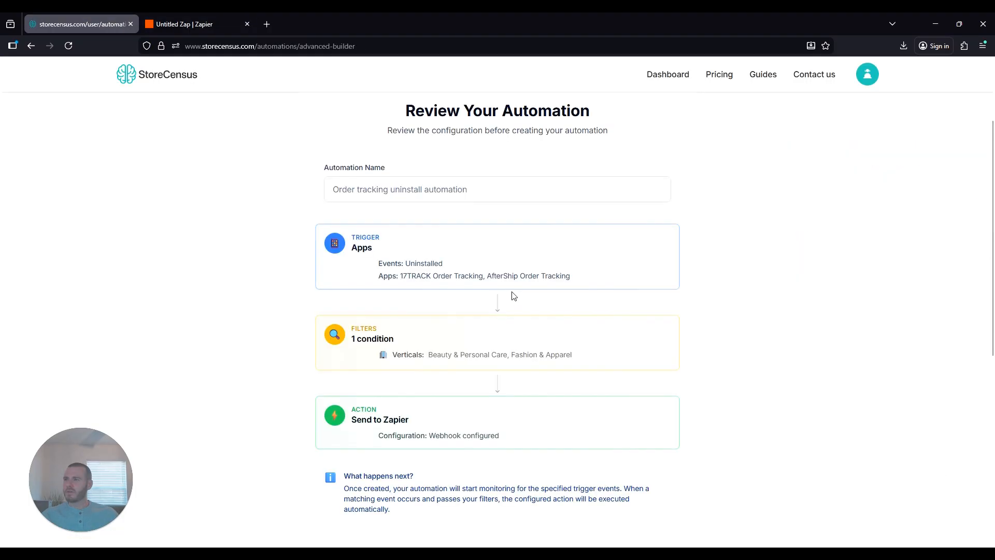
{"action": "scroll", "coordinate": [513, 295], "scroll_direction": "down", "scroll_amount": 3}
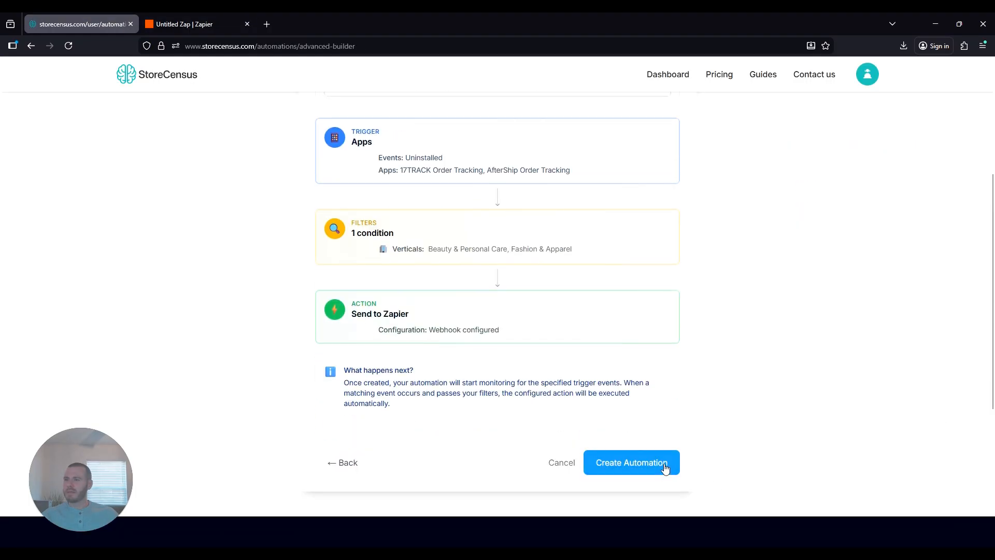
{"action": "left_click", "coordinate": [667, 469]}
{"action": "scroll", "coordinate": [517, 317], "scroll_direction": "up", "scroll_amount": 3}
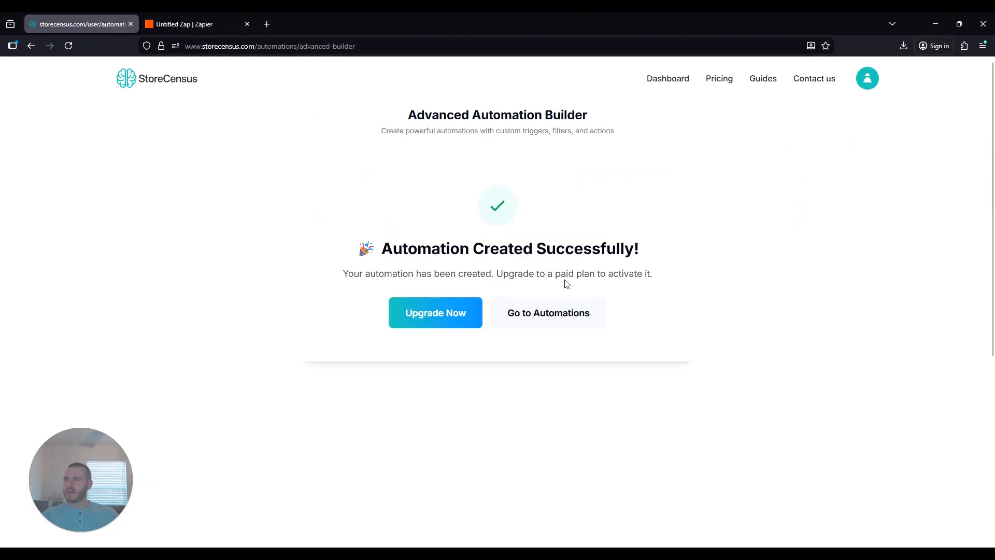
- Open the Automations list and check the Order tracking automation's still-empty event history
{"action": "left_click", "coordinate": [568, 317]}
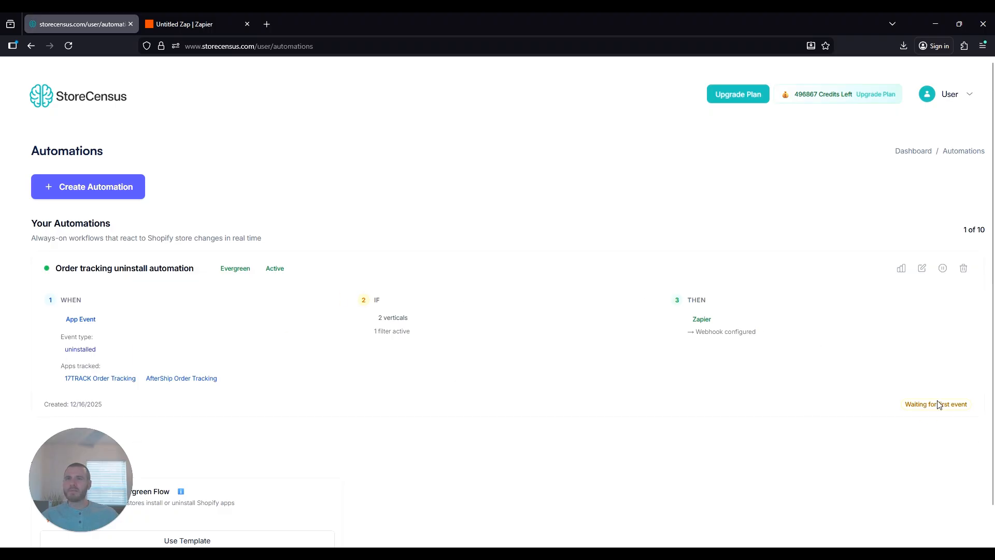
{"action": "left_click", "coordinate": [901, 268]}
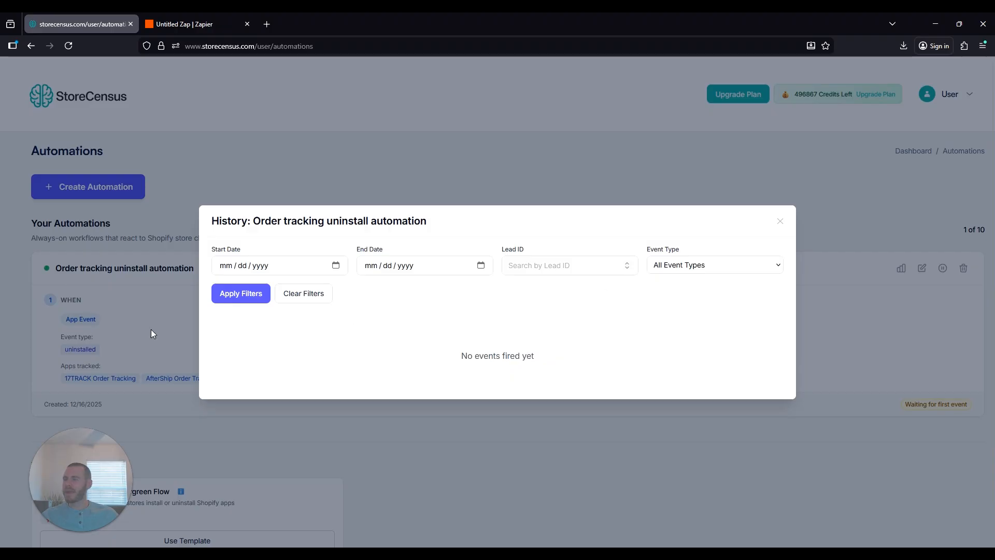
{"action": "left_click", "coordinate": [780, 220]}
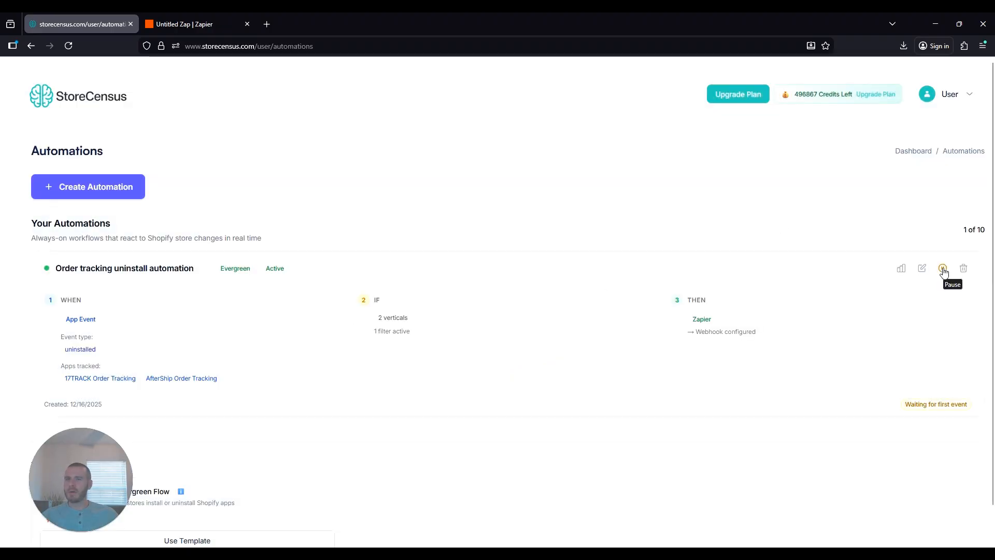